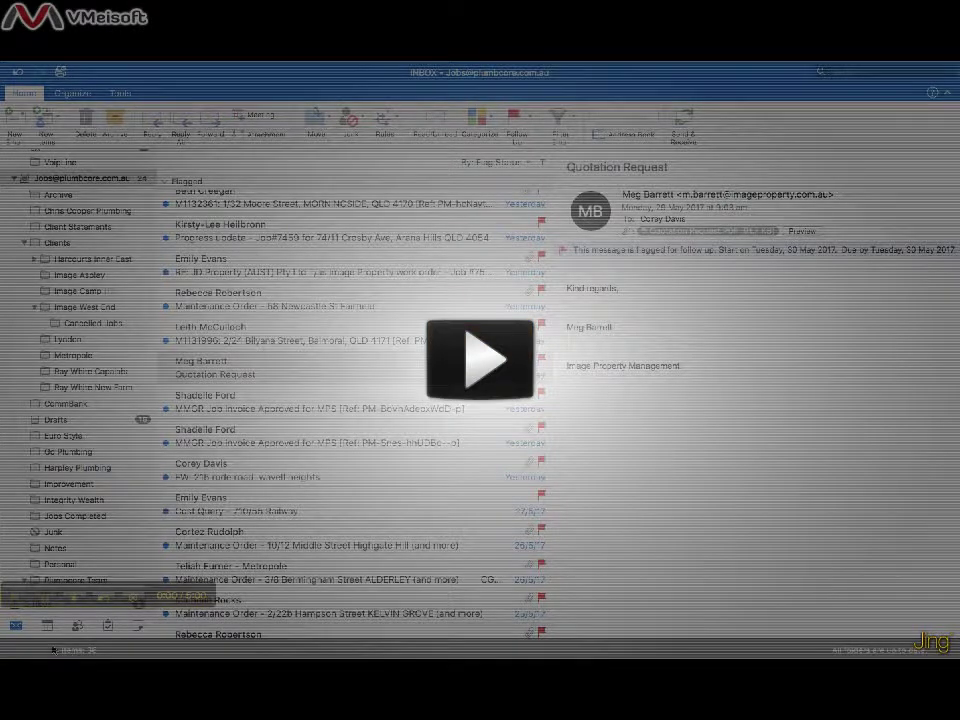
- Open the Quotation Request PDF attachment from the email in Preview
{"action": "key", "text": "space"}
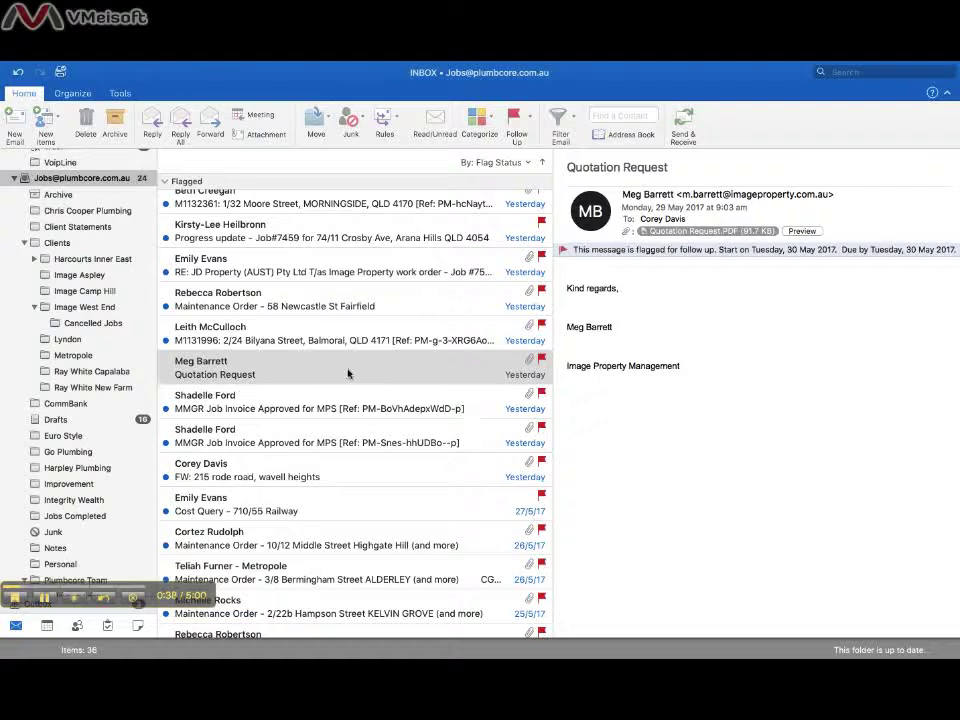
{"action": "left_click", "coordinate": [700, 232]}
{"action": "double_click", "coordinate": [700, 232]}
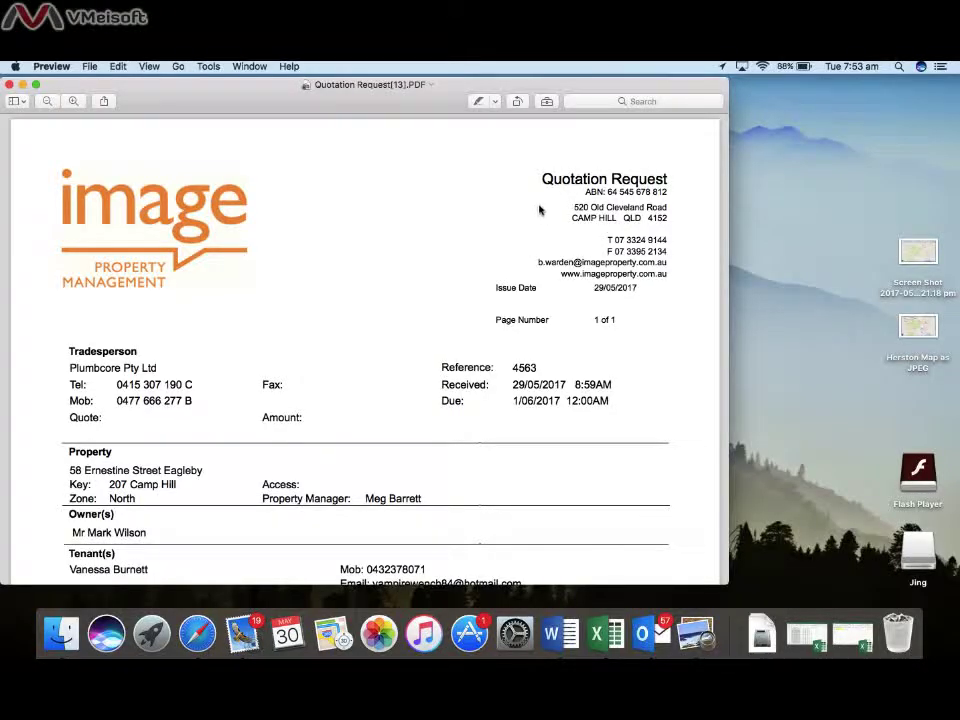
{"action": "left_click_drag", "start_coordinate": [542, 182], "coordinate": [670, 180]}
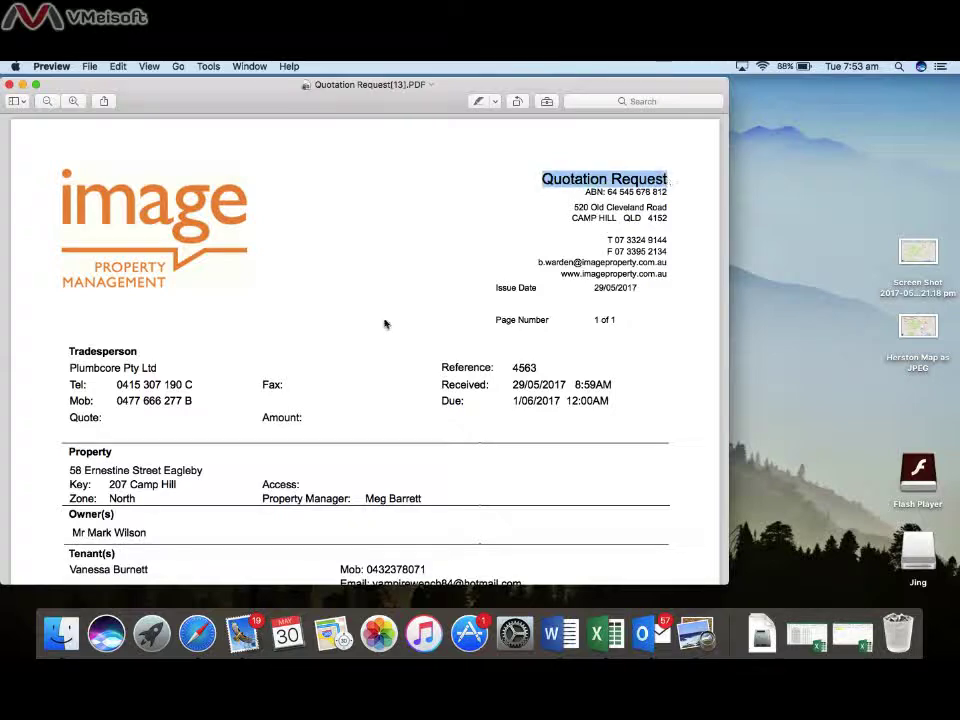
{"action": "scroll", "coordinate": [386, 324], "scroll_direction": "down", "scroll_amount": 3}
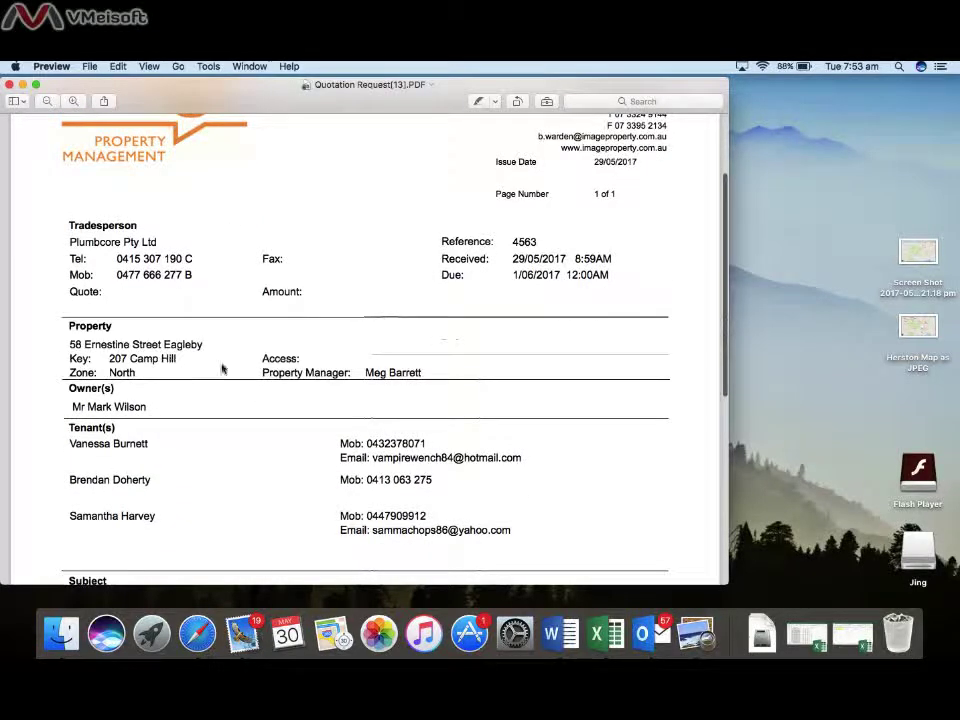
{"action": "scroll", "coordinate": [214, 469], "scroll_direction": "down", "scroll_amount": 2}
{"action": "scroll", "coordinate": [214, 469], "scroll_direction": "down", "scroll_amount": 4}
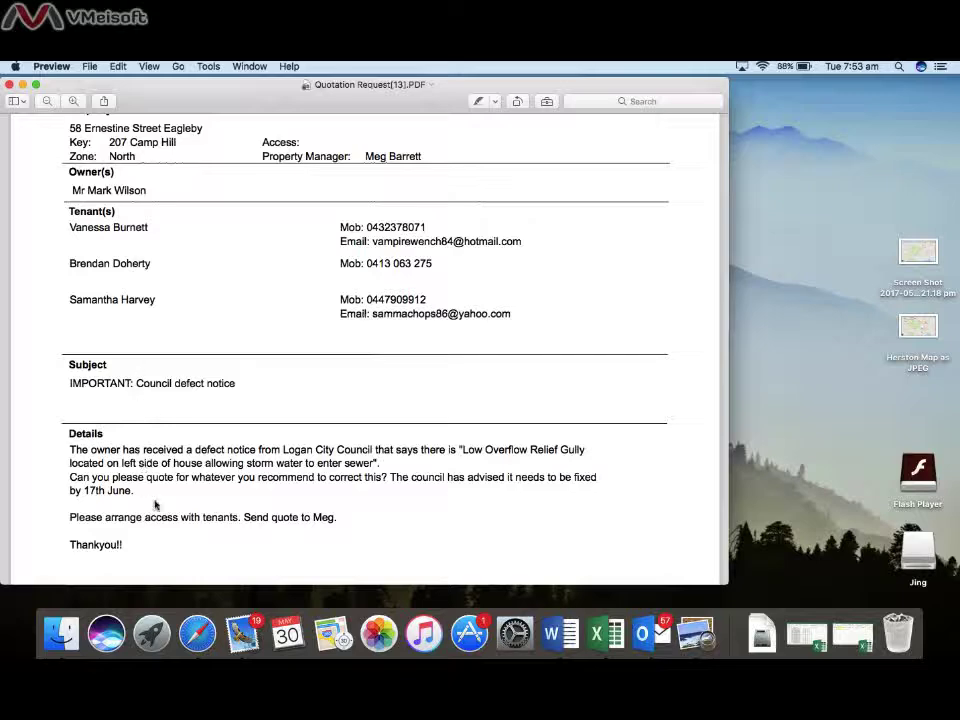
{"action": "scroll", "coordinate": [155, 505], "scroll_direction": "up", "scroll_amount": 5}
{"action": "left_click_drag", "start_coordinate": [204, 258], "coordinate": [69, 259]}
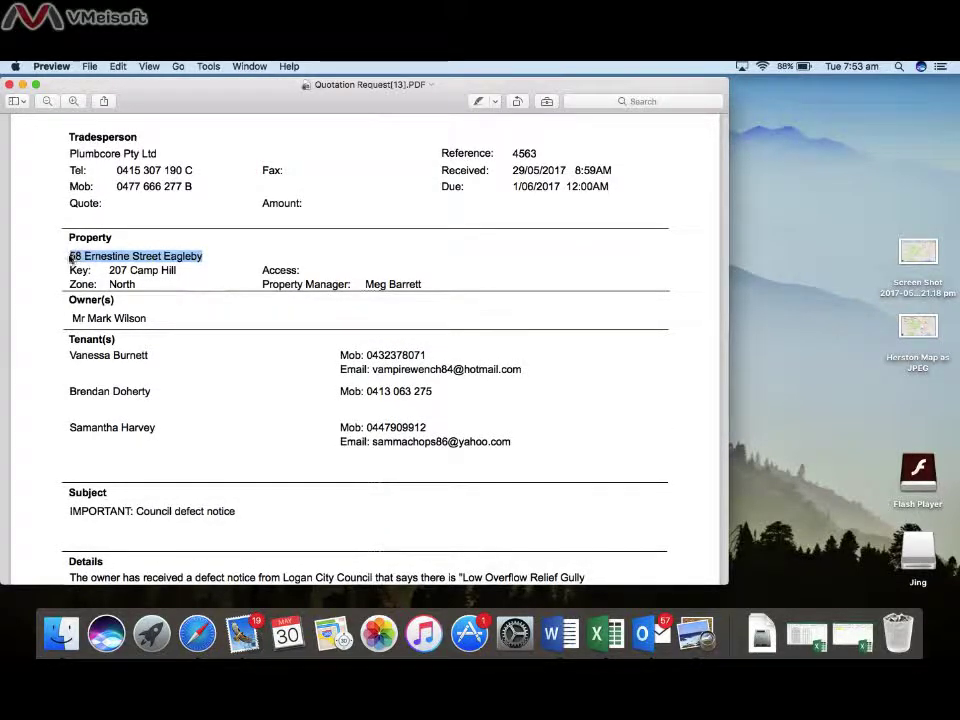
{"action": "key", "text": "super+c"}
- Switch to the Fleetmatics WORK desktop and start a new job from the Jobs list
{"action": "key", "text": "ctrl+Up"}
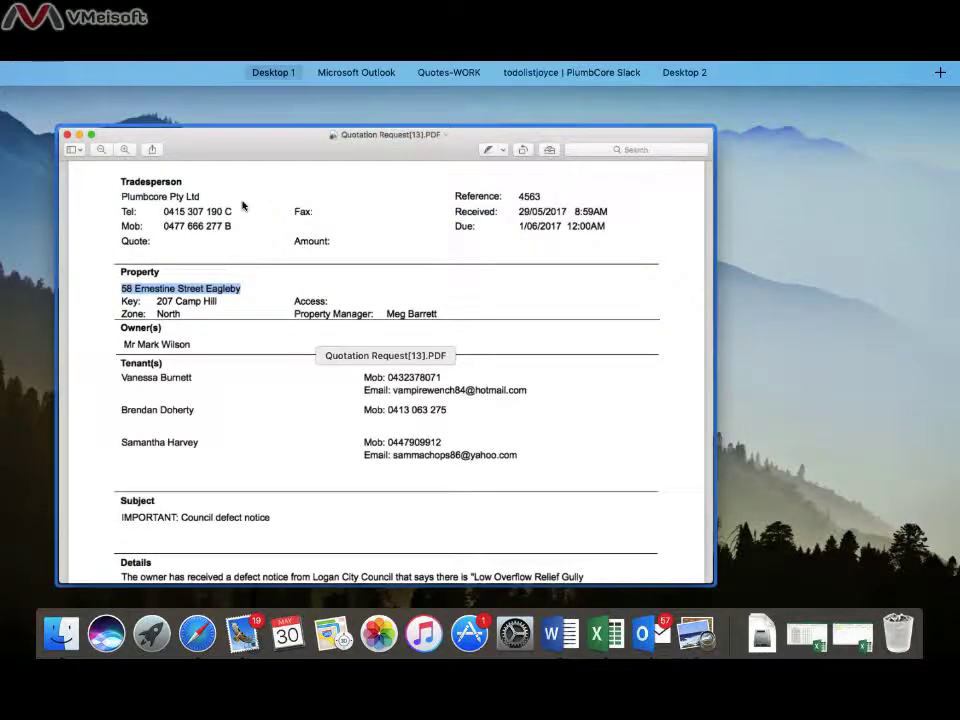
{"action": "mouse_move", "coordinate": [535, 66]}
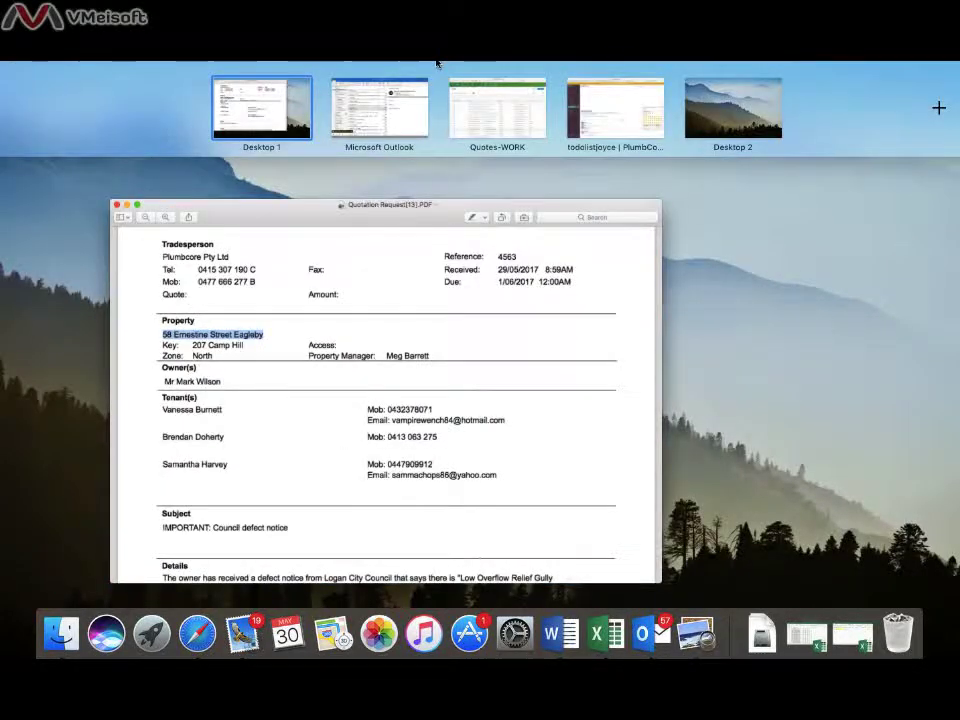
{"action": "left_click", "coordinate": [531, 119]}
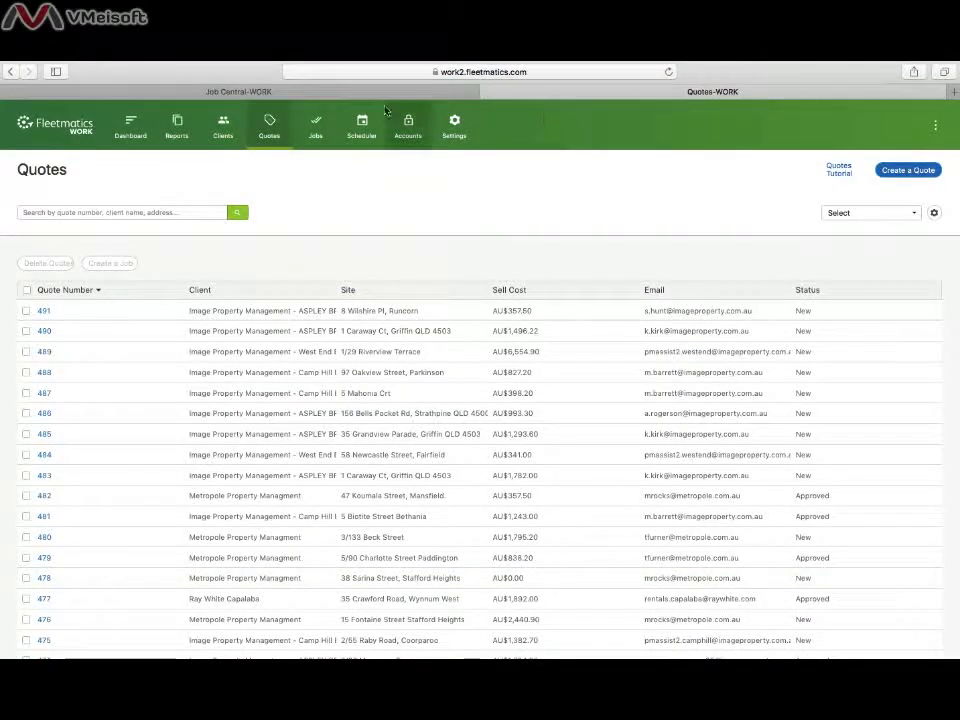
{"action": "left_click", "coordinate": [330, 121]}
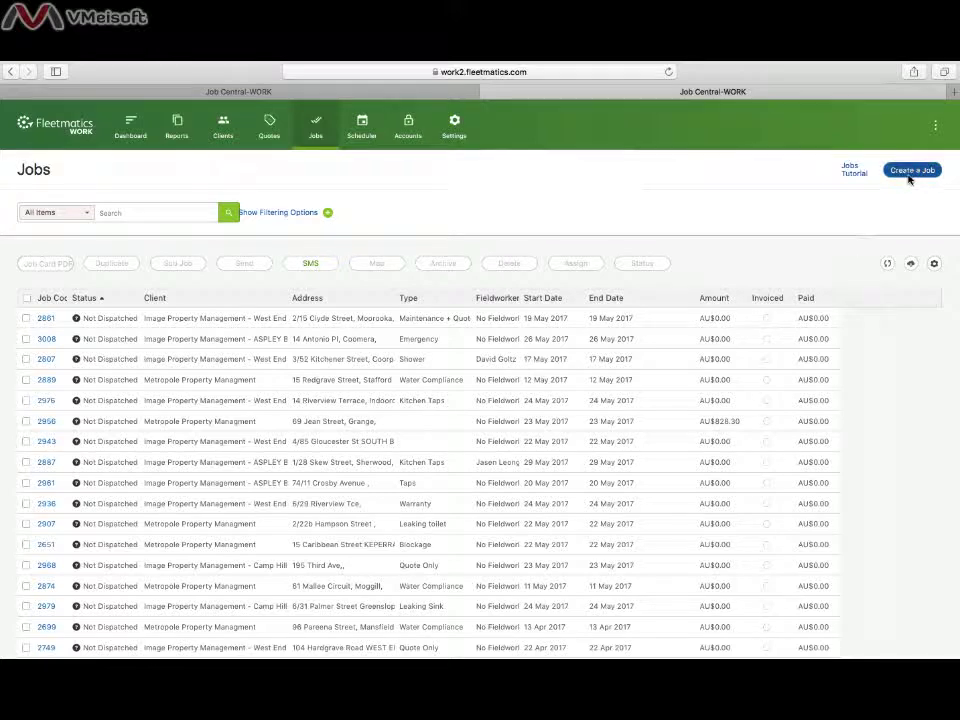
{"action": "left_click", "coordinate": [909, 174]}
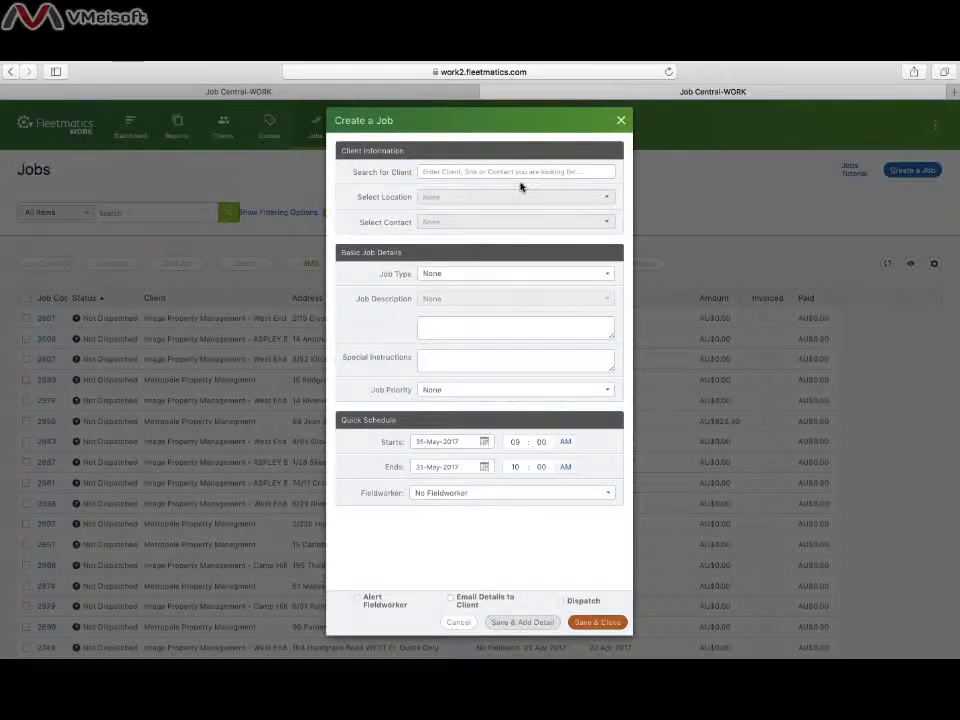
- Set the job's client to Image Property Management – Camp Hill BRANCH
{"action": "left_click", "coordinate": [505, 175]}
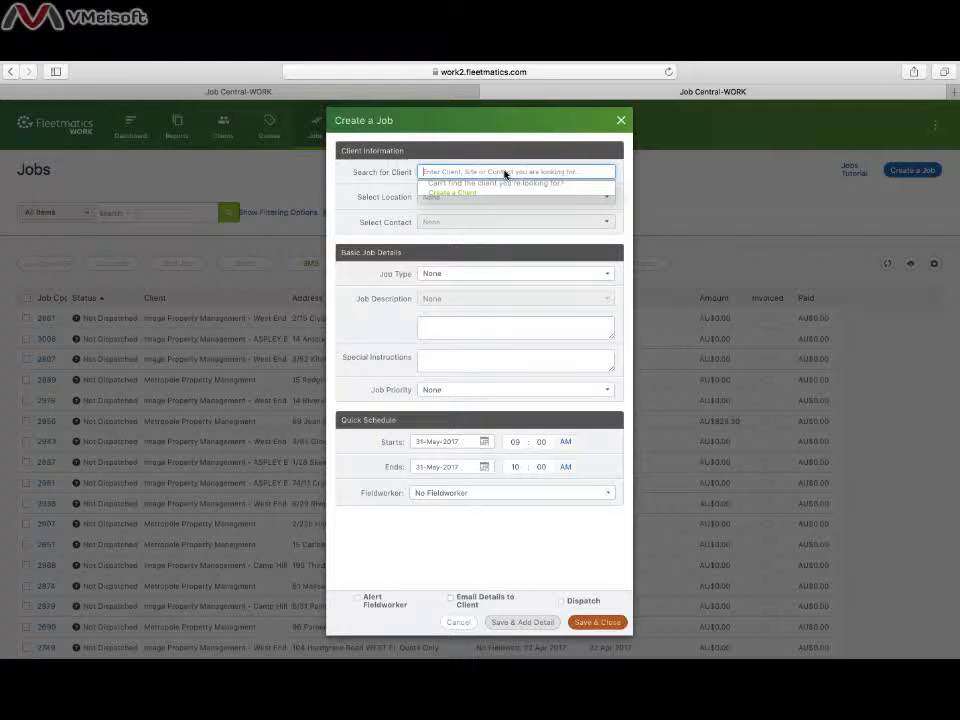
{"action": "type", "text": "Image"}
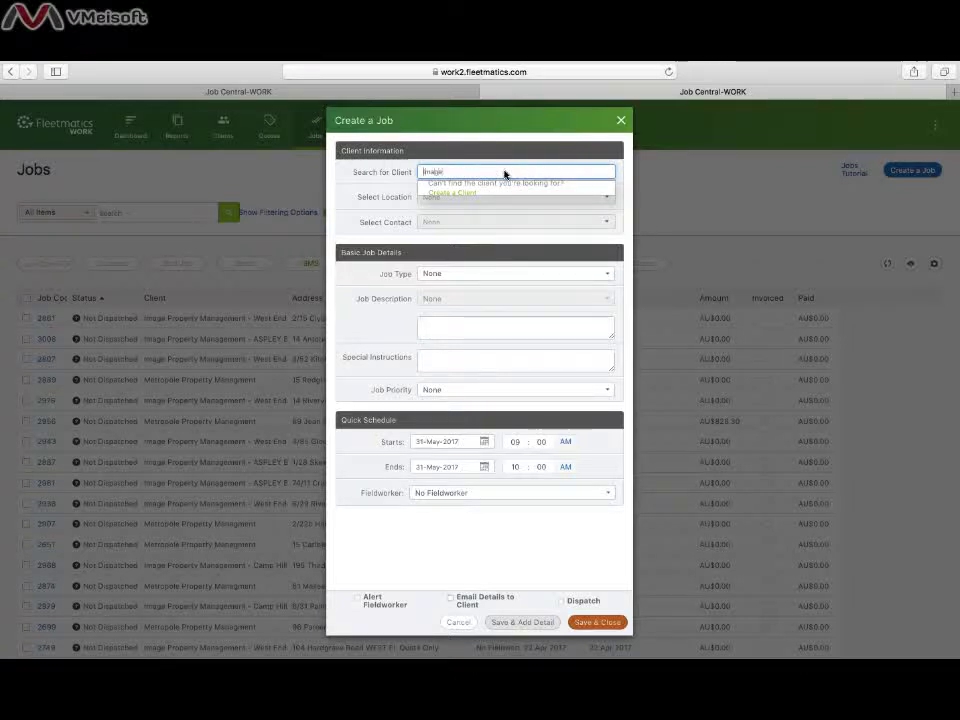
{"action": "scroll", "coordinate": [487, 247], "scroll_direction": "down", "scroll_amount": 1}
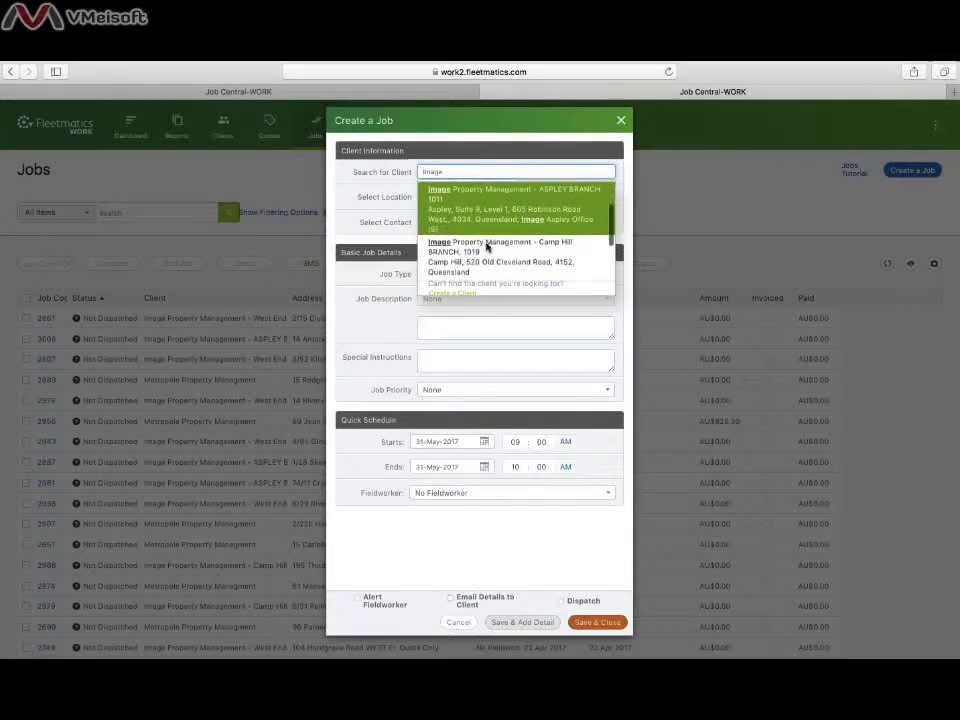
{"action": "left_click", "coordinate": [487, 248]}
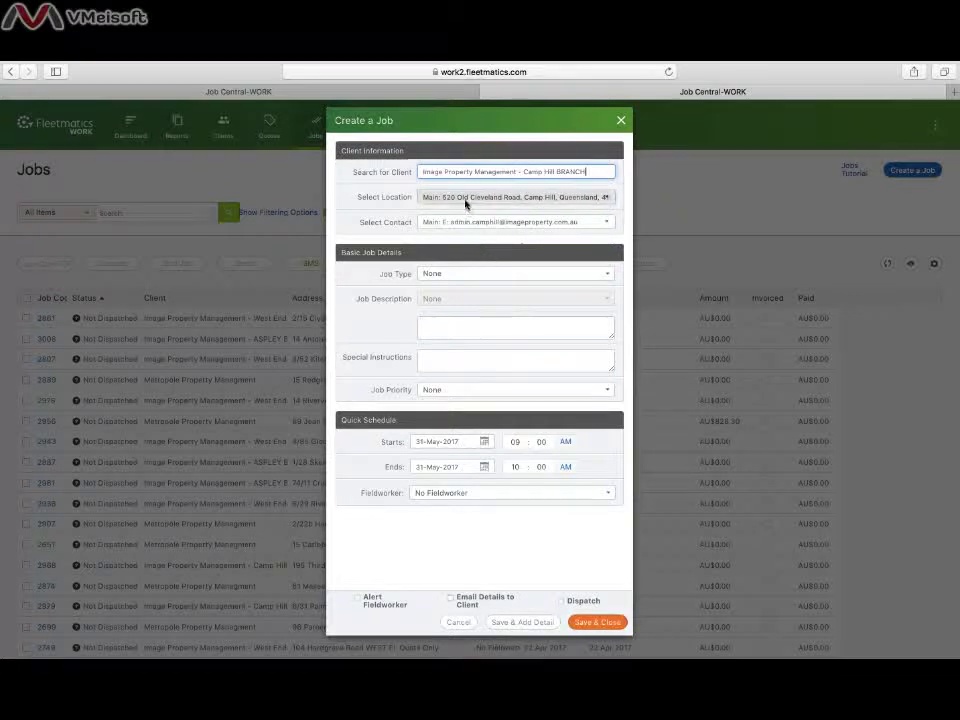
{"action": "left_click", "coordinate": [465, 200]}
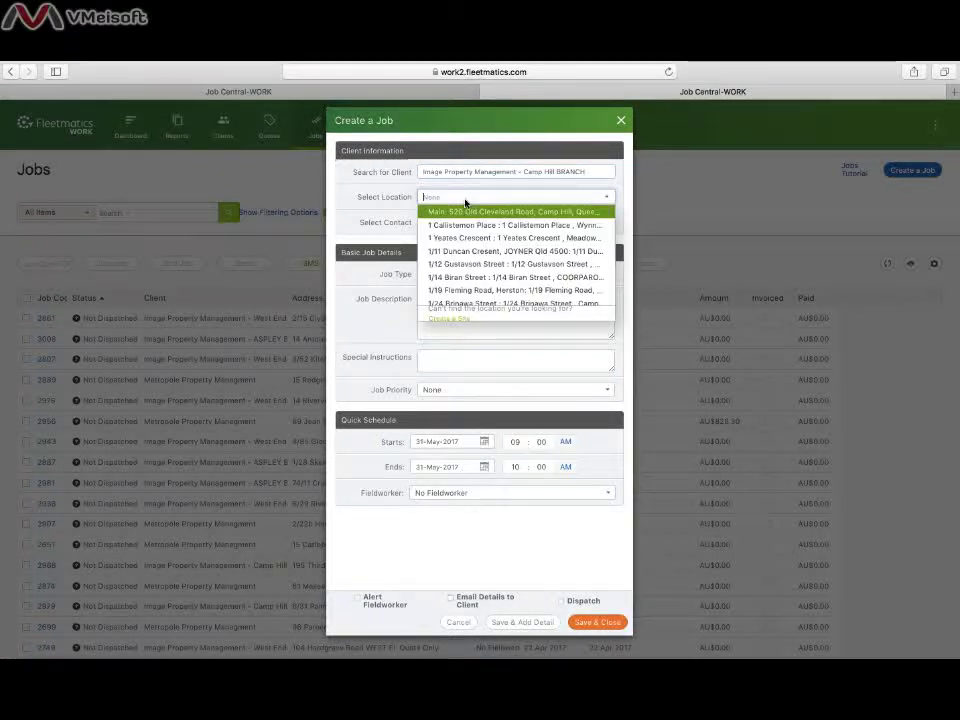
{"action": "key", "text": "super+v"}
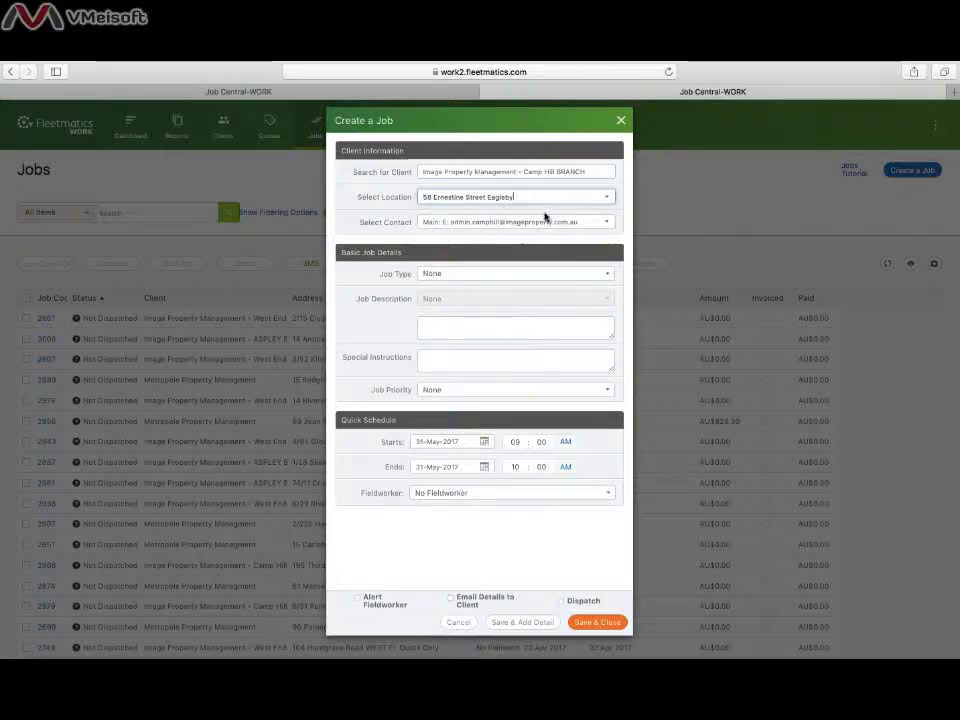
{"action": "triple_click", "coordinate": [543, 199]}
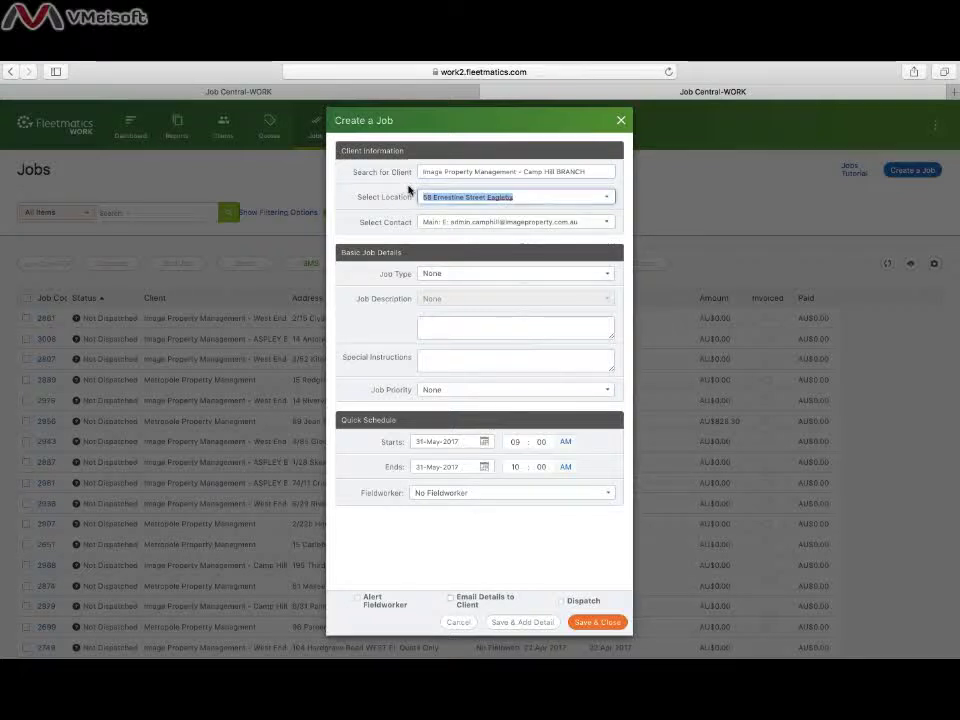
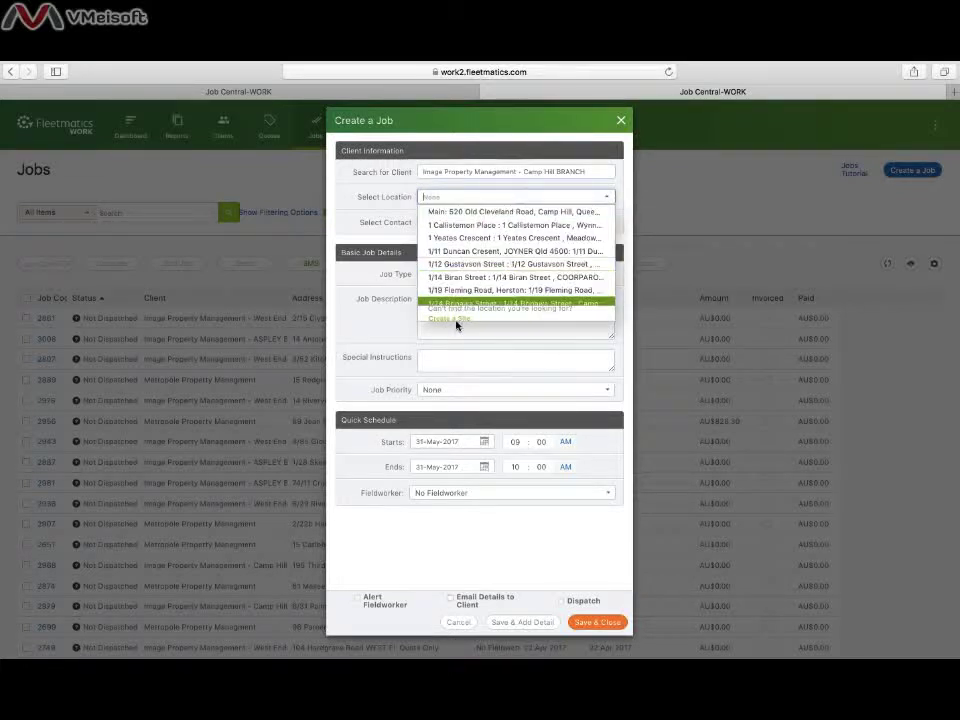
{"action": "left_click", "coordinate": [449, 319]}
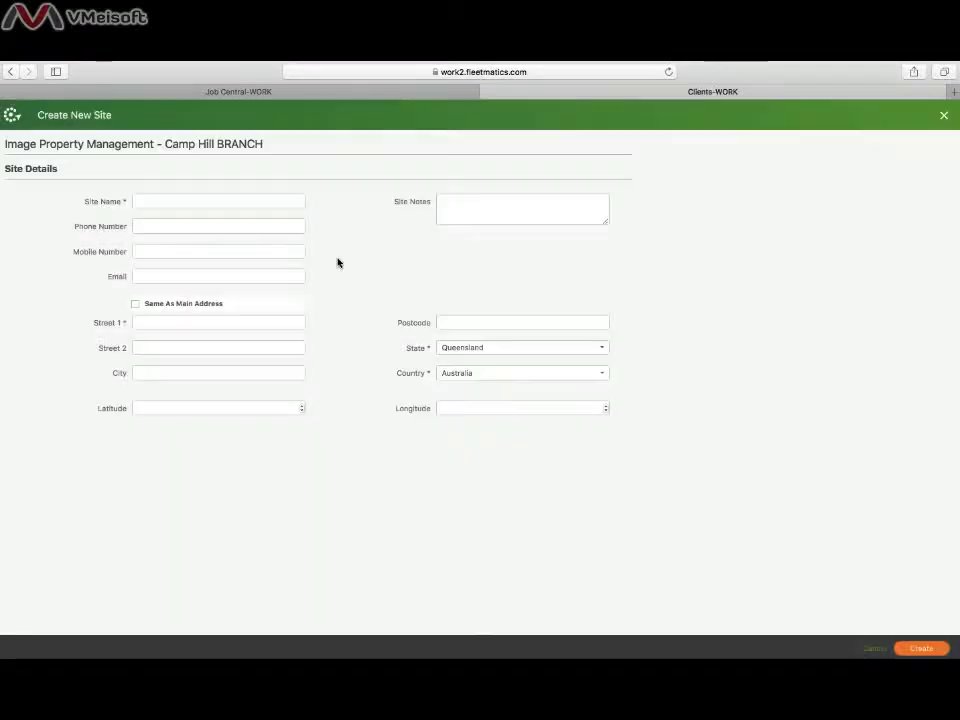
{"action": "left_click", "coordinate": [203, 199]}
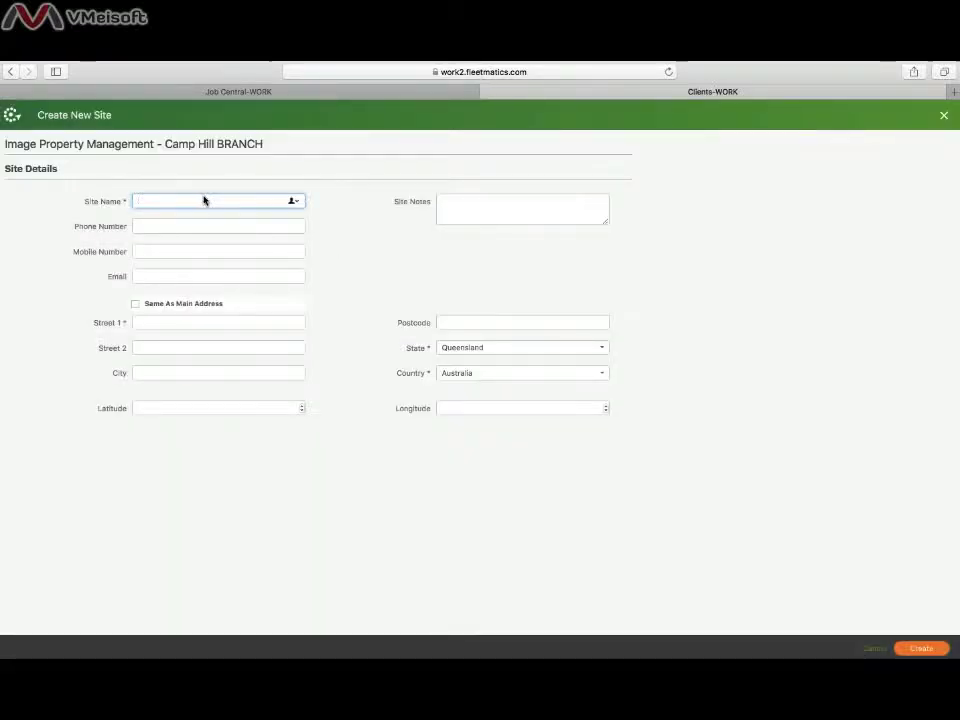
{"action": "left_click", "coordinate": [201, 201]}
{"action": "type", "text": ","}
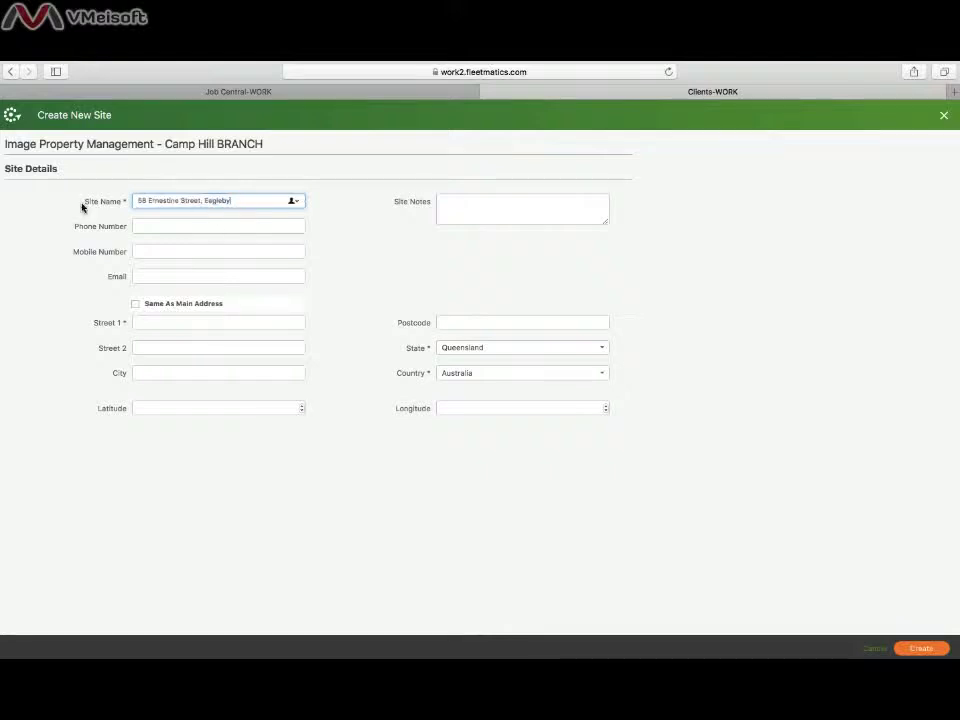
{"action": "left_click", "coordinate": [235, 201]}
{"action": "left_click_drag", "start_coordinate": [235, 201], "coordinate": [133, 199]}
{"action": "key", "text": "ctrl+c"}
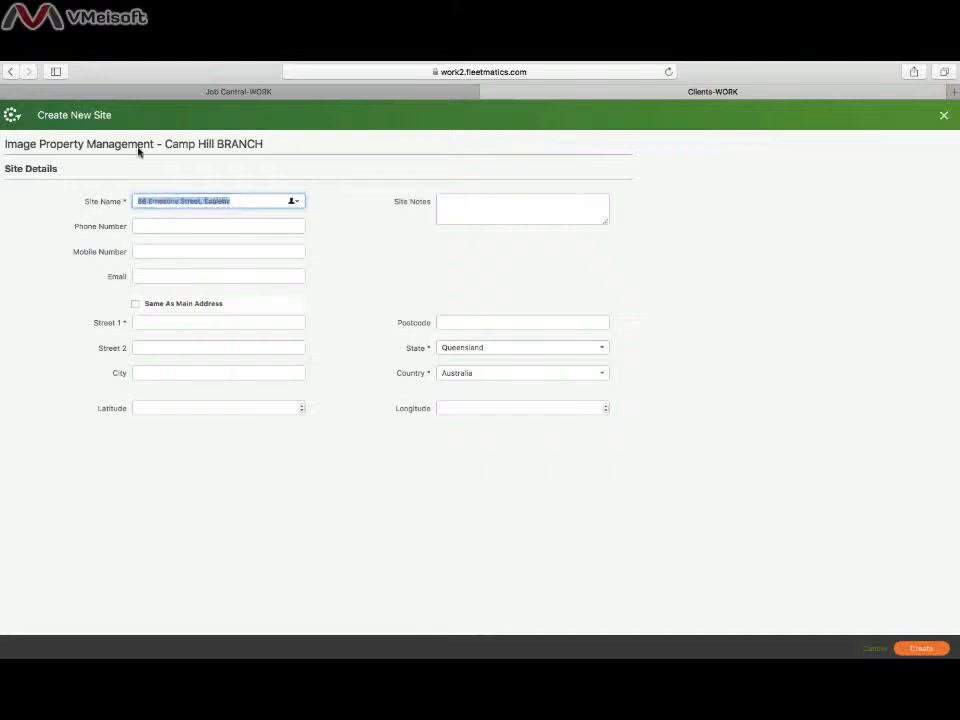
- Fill in the site's street address and city Eagleby, then create the site
{"action": "left_click", "coordinate": [138, 325]}
{"action": "key", "text": "ctrl+v"}
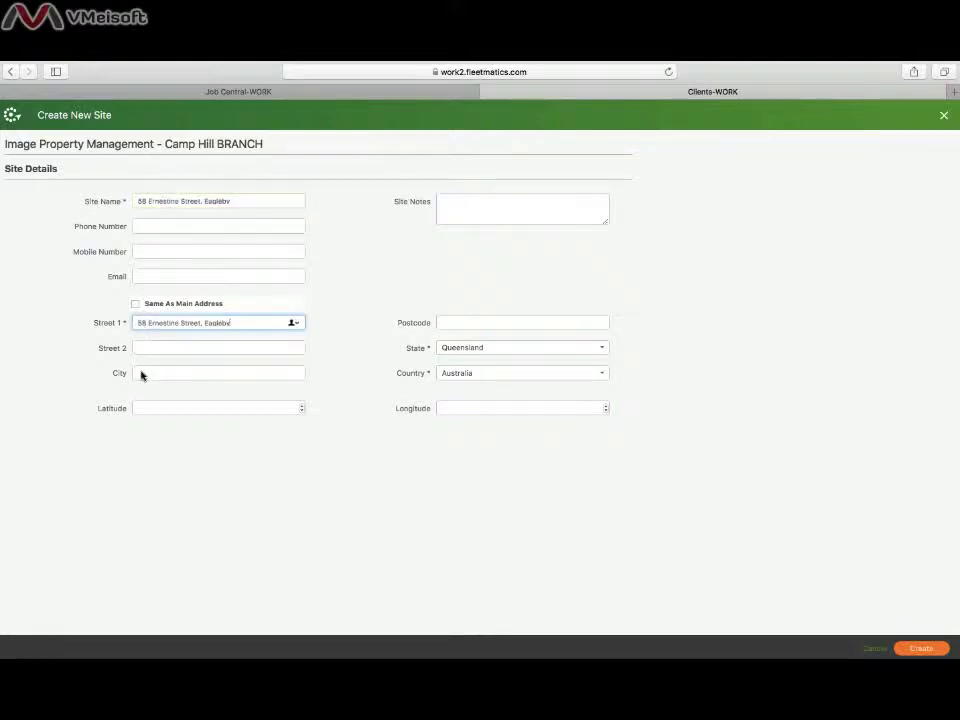
{"action": "left_click", "coordinate": [141, 376]}
{"action": "key", "text": "super+v"}
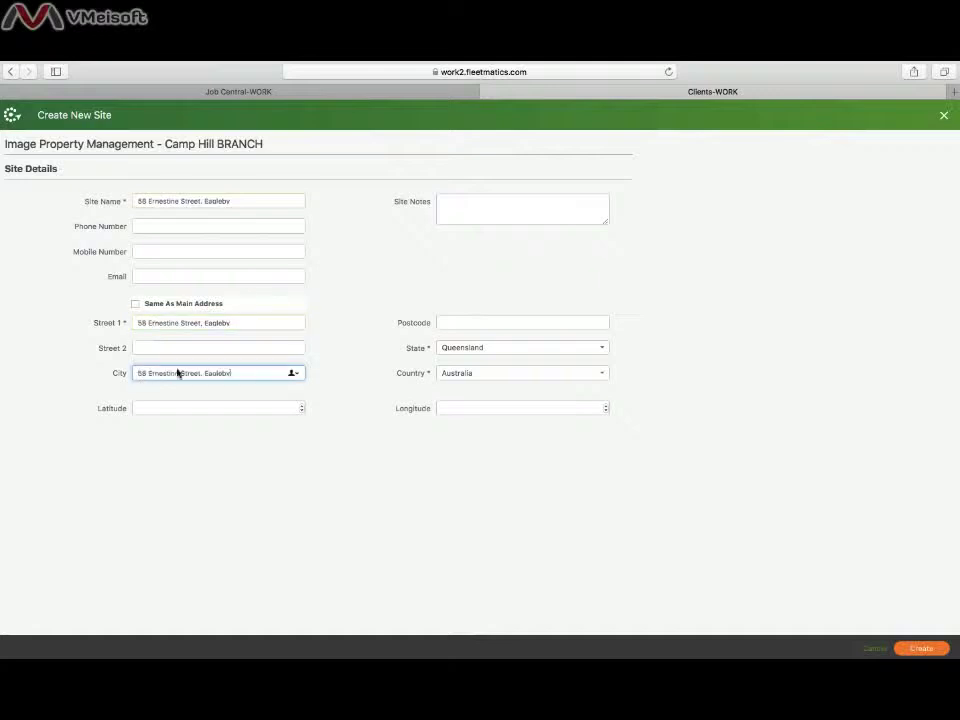
{"action": "left_click_drag", "start_coordinate": [205, 374], "coordinate": [155, 372]}
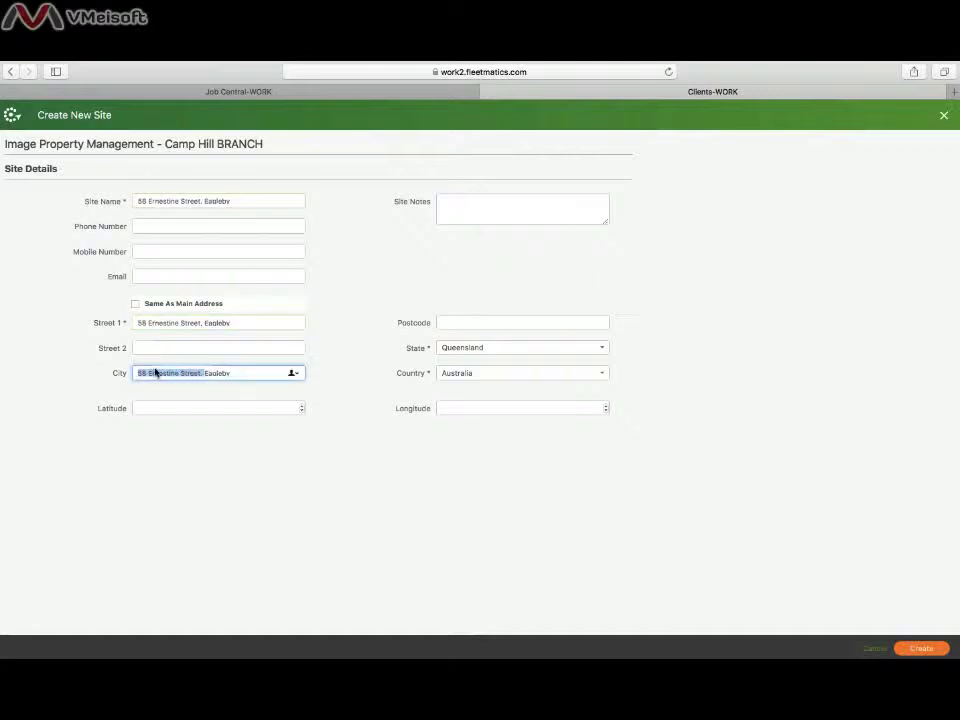
{"action": "key", "text": "BackSpace"}
{"action": "left_click", "coordinate": [937, 650]}
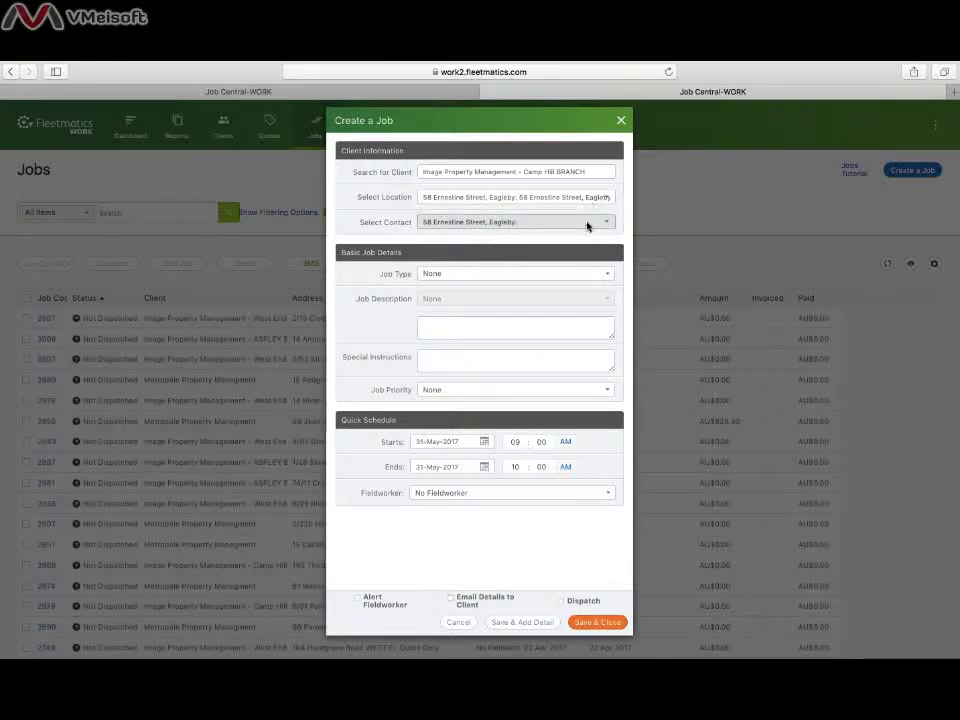
- Check the quotation PDF, then set the job contact to the property manager
{"action": "key", "text": "ctrl+Up"}
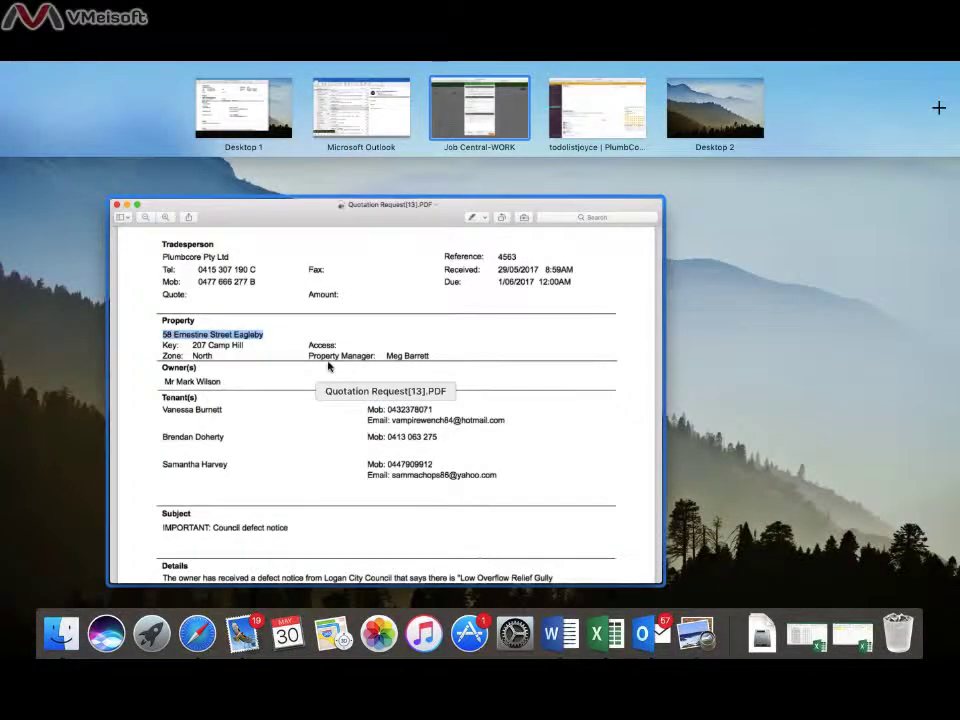
{"action": "left_click", "coordinate": [448, 367]}
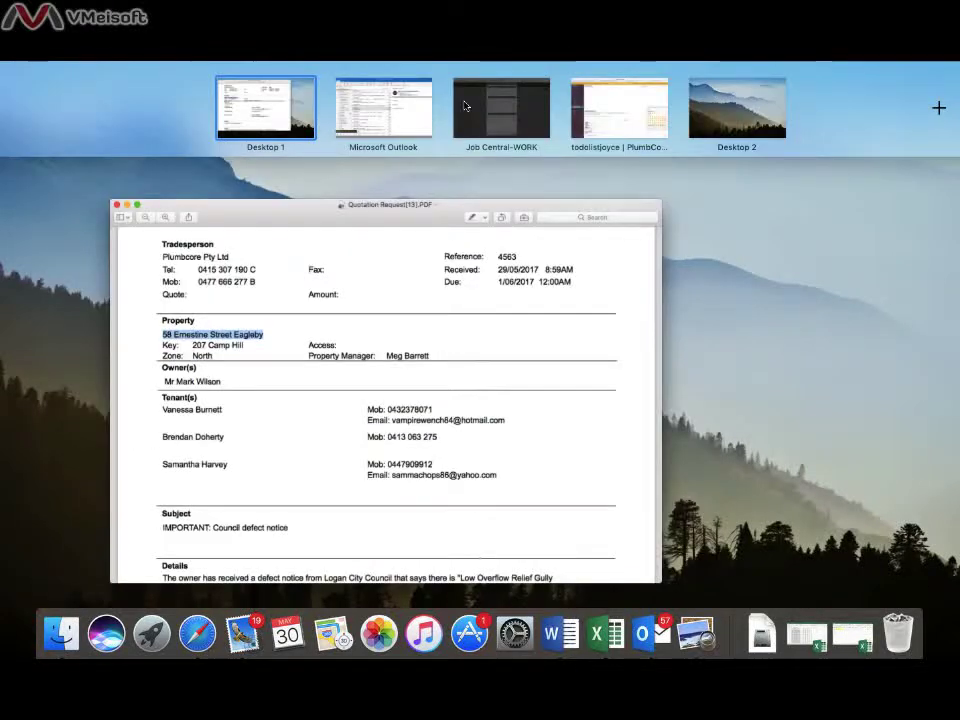
{"action": "left_click", "coordinate": [512, 101]}
{"action": "left_click", "coordinate": [484, 221]}
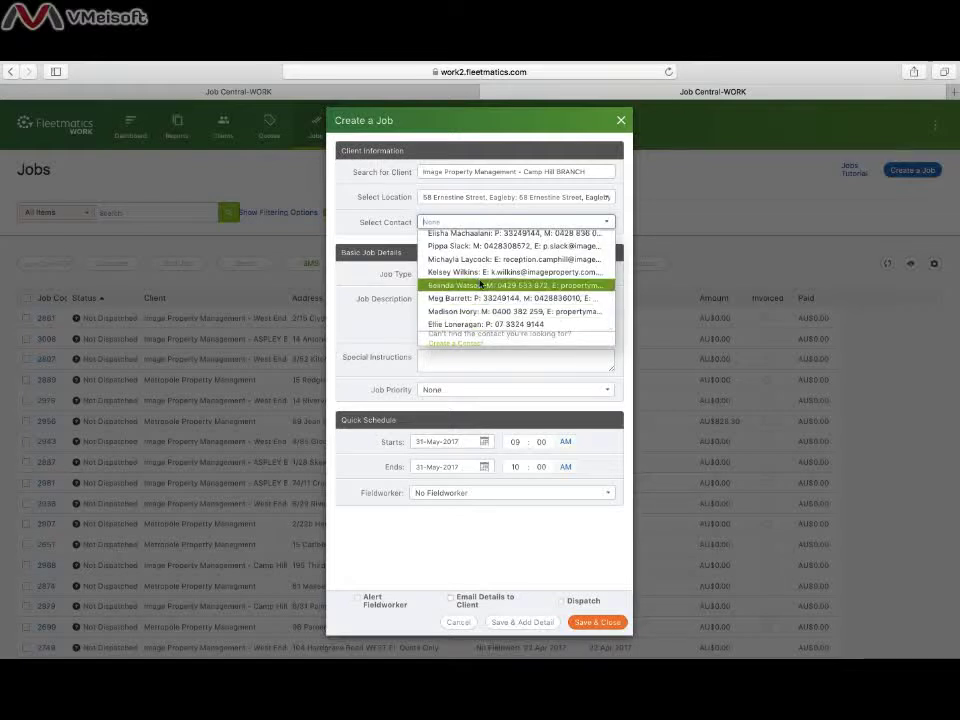
{"action": "scroll", "coordinate": [472, 326], "scroll_direction": "up", "scroll_amount": 2}
{"action": "left_click", "coordinate": [468, 326]}
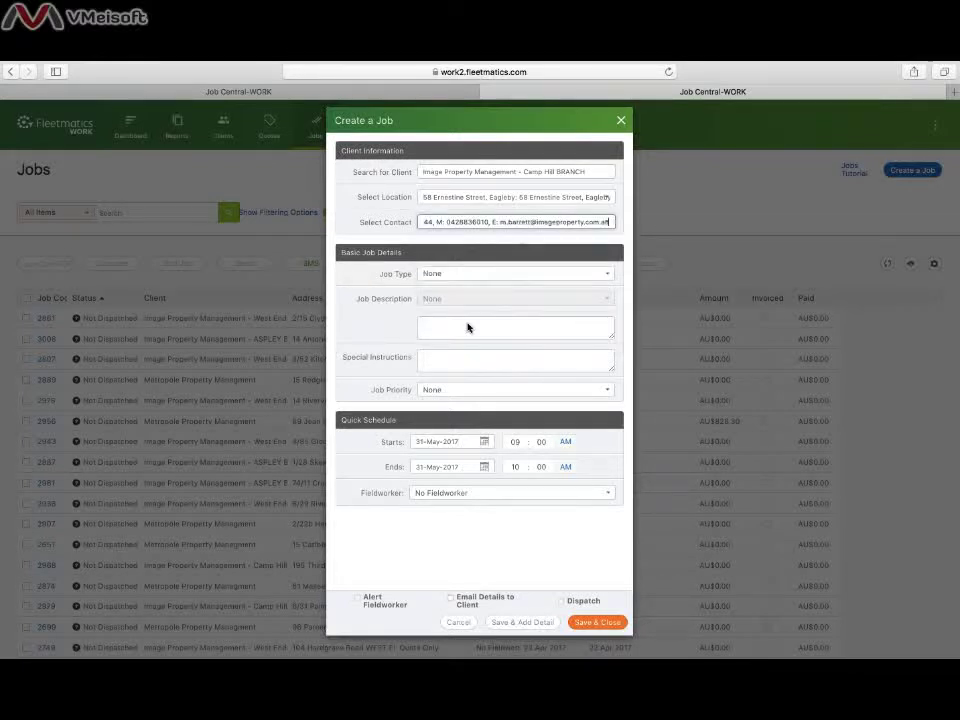
- Set the job type to Quote Only
{"action": "left_click", "coordinate": [458, 279]}
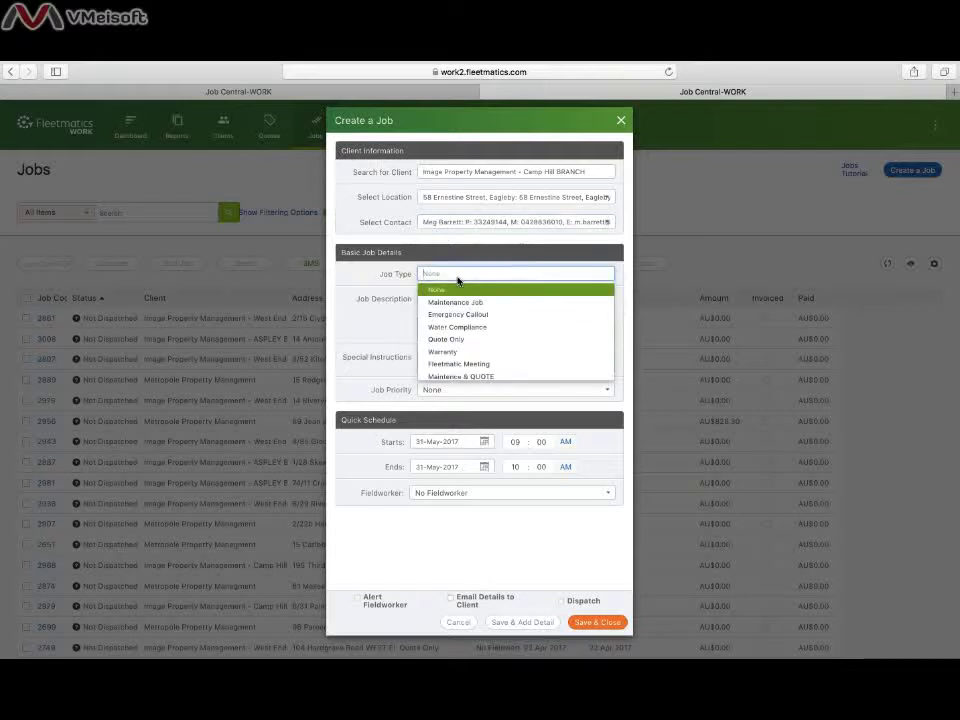
{"action": "type", "text": "Quot"}
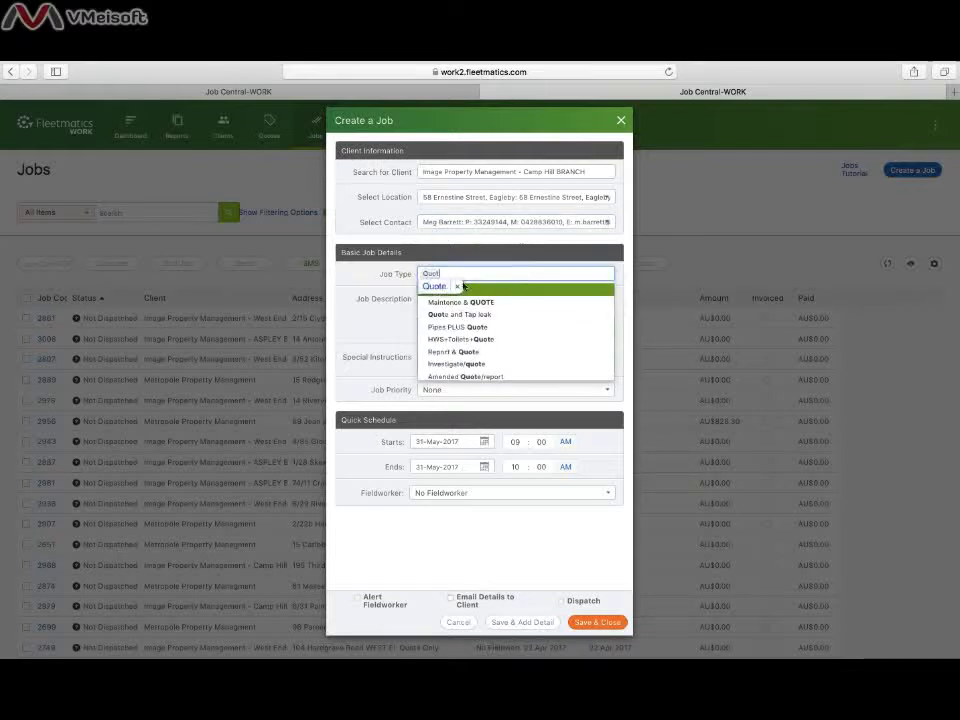
{"action": "left_click", "coordinate": [480, 292]}
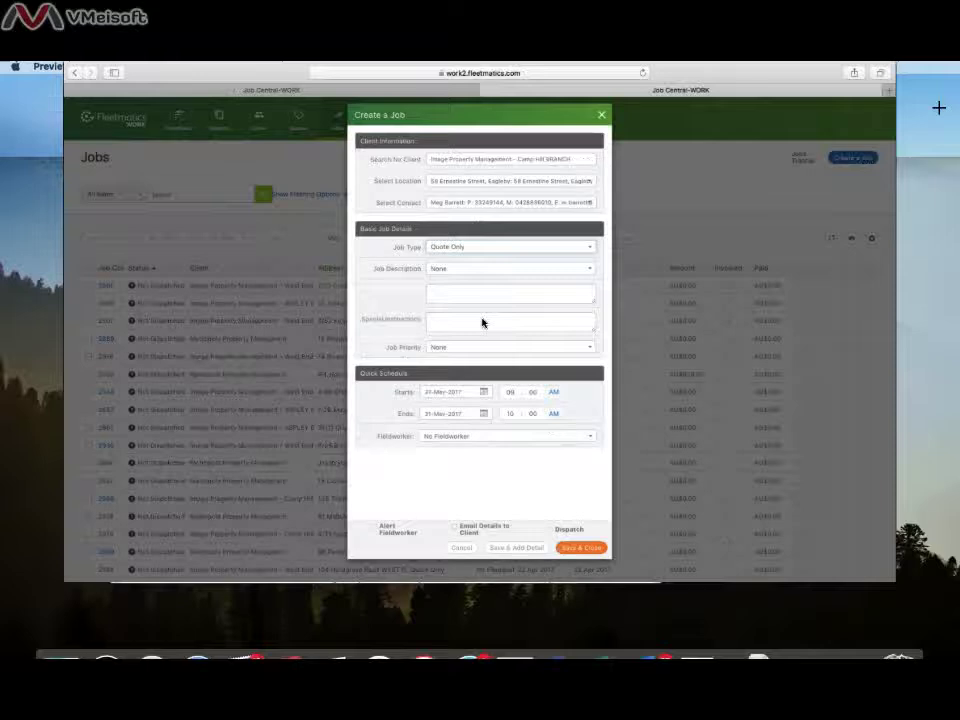
- Select the PDF's Details paragraph about the council defect notice and 17th June deadline
{"action": "key", "text": "super+Tab"}
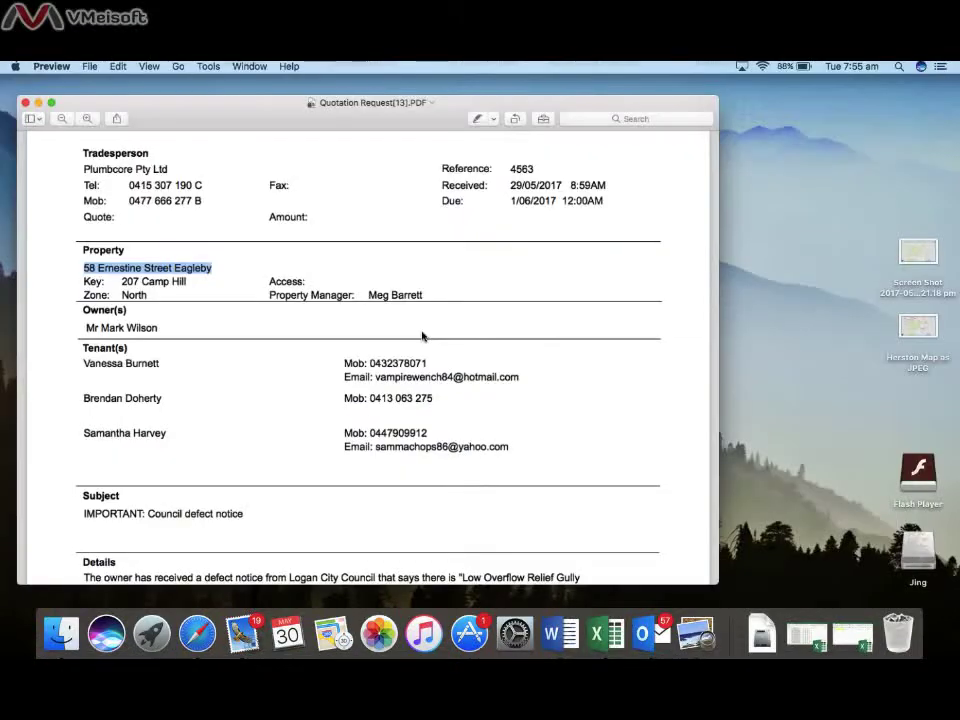
{"action": "scroll", "coordinate": [125, 361], "scroll_direction": "down", "scroll_amount": 5}
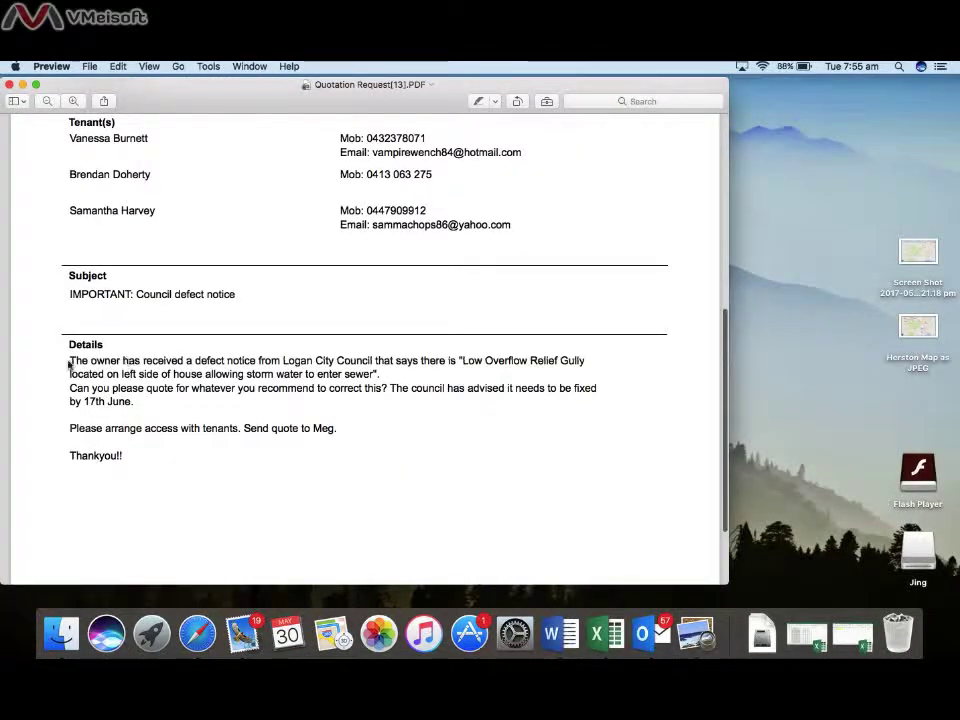
{"action": "left_click_drag", "start_coordinate": [68, 364], "coordinate": [158, 401]}
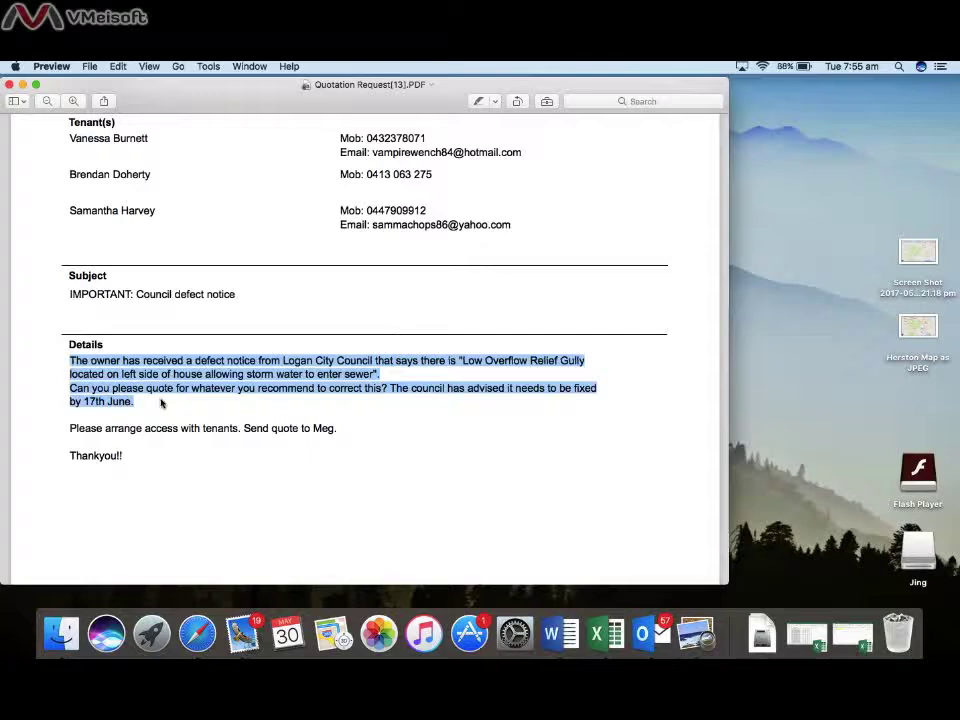
{"action": "key", "text": "ctrl+Up"}
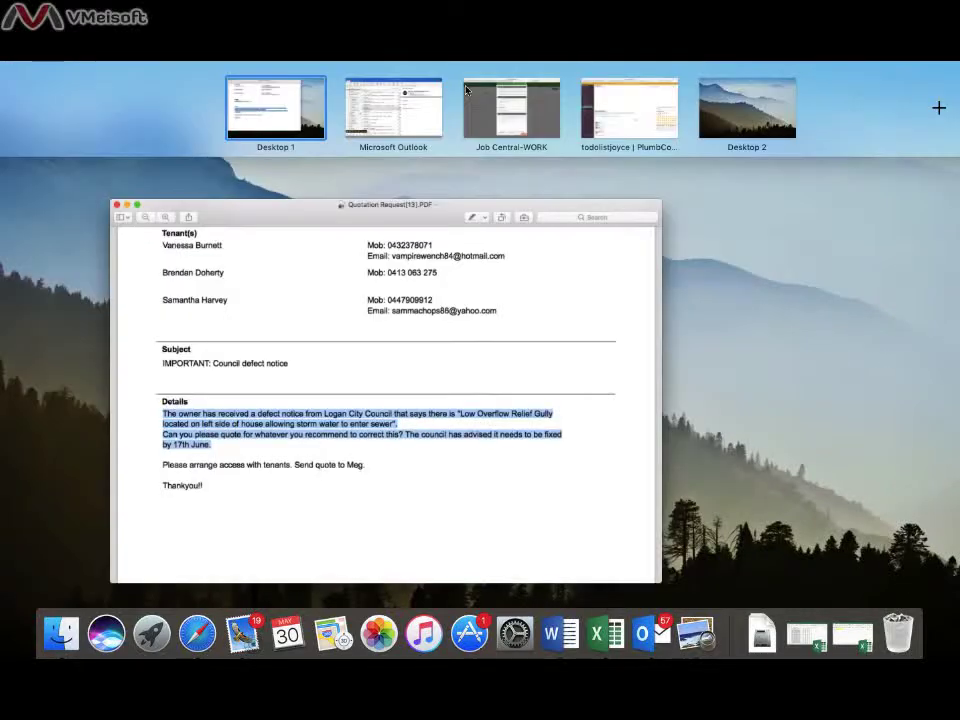
{"action": "left_click", "coordinate": [521, 122]}
- Paste the council details into Job Description; Special Instructions: 'IMPORTANT:' plus the 17th June deadline
{"action": "left_click", "coordinate": [443, 335]}
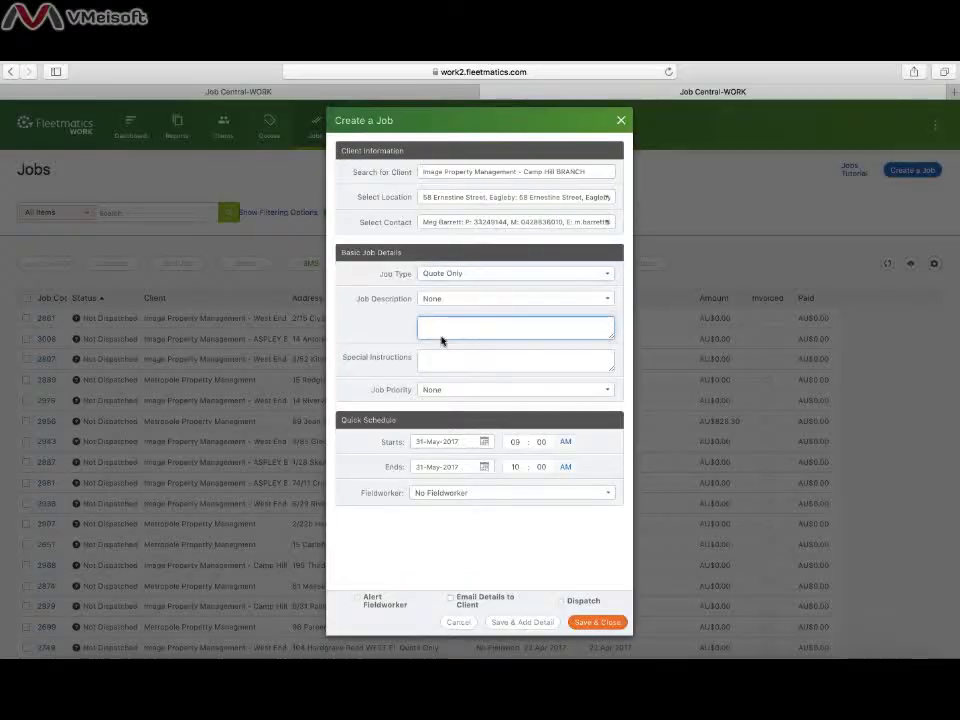
{"action": "key", "text": "super+v"}
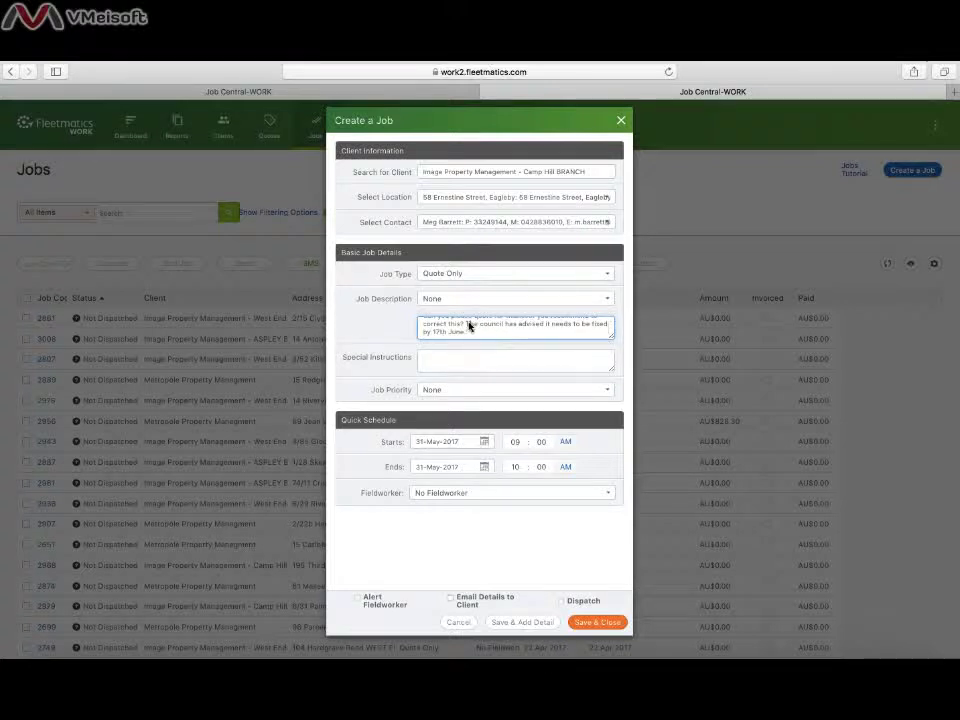
{"action": "mouse_move", "coordinate": [467, 325]}
{"action": "left_mouse_down"}
{"action": "mouse_move", "coordinate": [497, 330]}
{"action": "mouse_move", "coordinate": [479, 331]}
{"action": "mouse_move", "coordinate": [482, 339]}
{"action": "left_mouse_up"}
{"action": "key", "text": "super+c"}
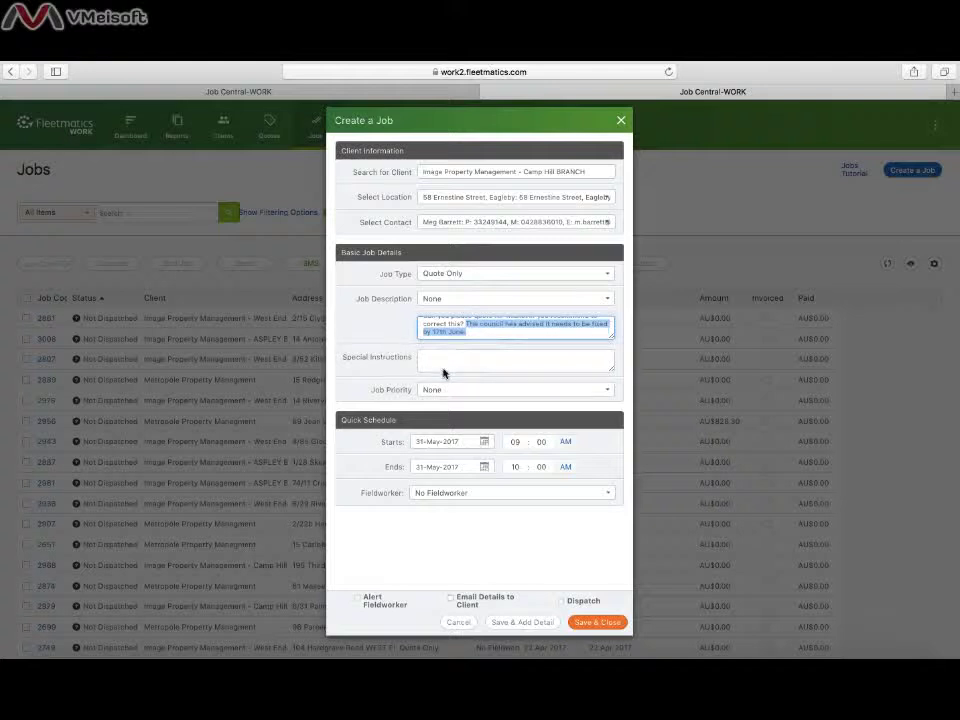
{"action": "left_click", "coordinate": [470, 360]}
{"action": "key", "text": "super+v"}
{"action": "key", "text": "BackSpace"}
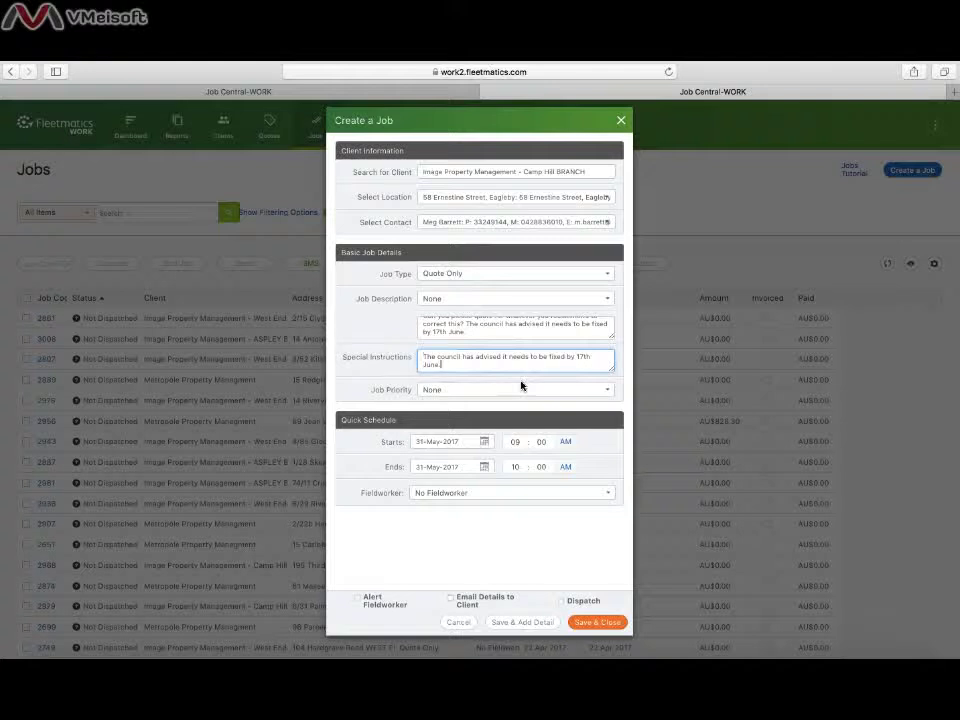
{"action": "type", "text": "."}
{"action": "type", "text": "IMPORTANT "}
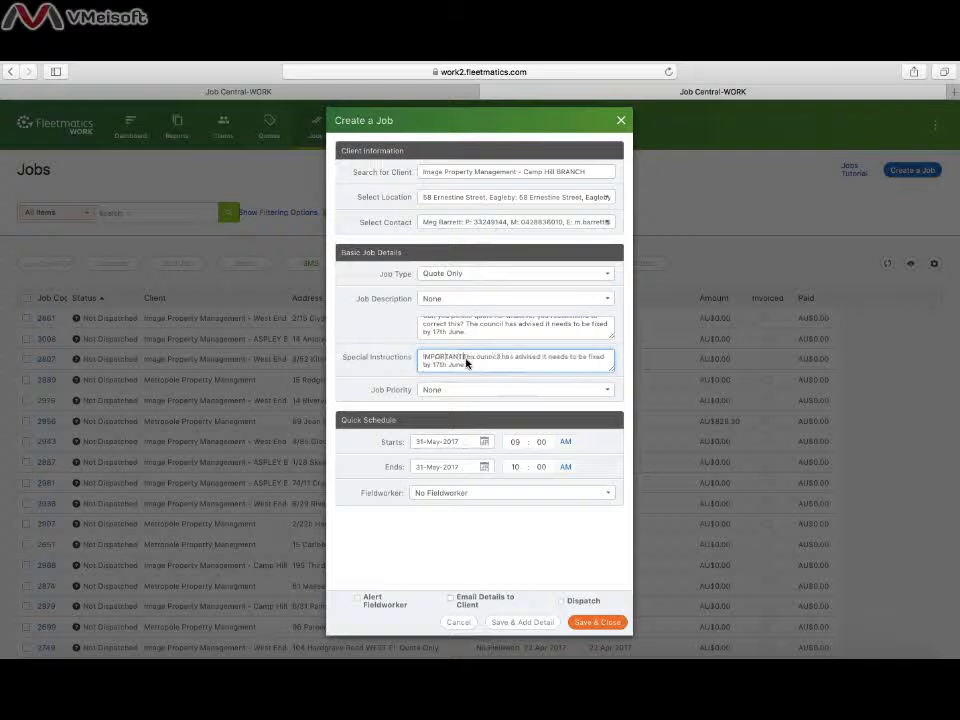
{"action": "type", "text": ":"}
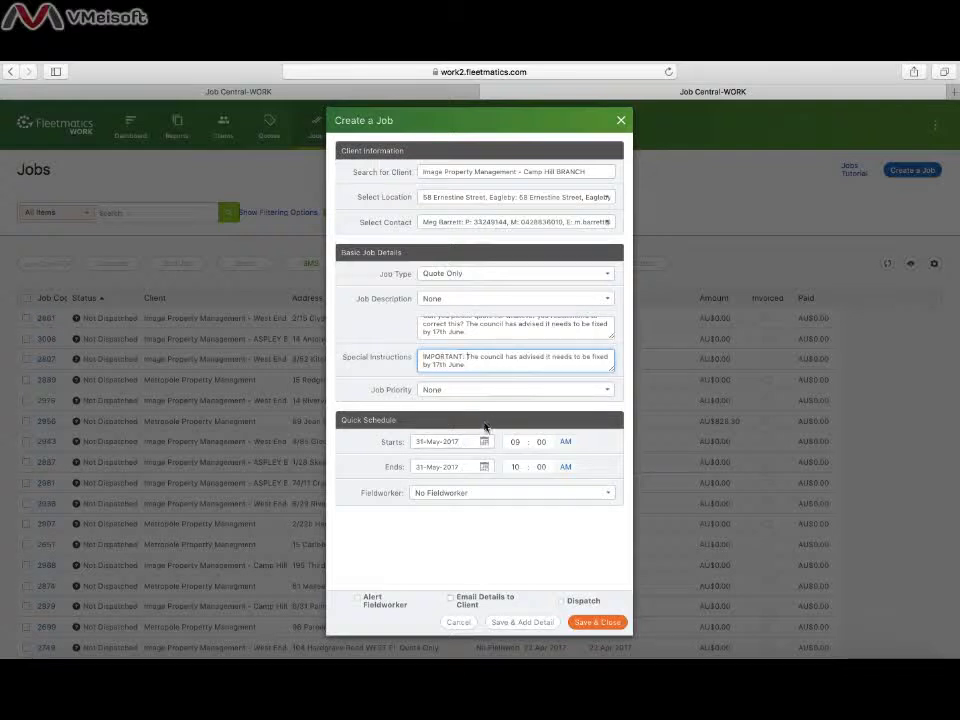
- Schedule the job from 29-May-2017 to 07-Jun-2017 and save it
{"action": "left_click", "coordinate": [484, 441]}
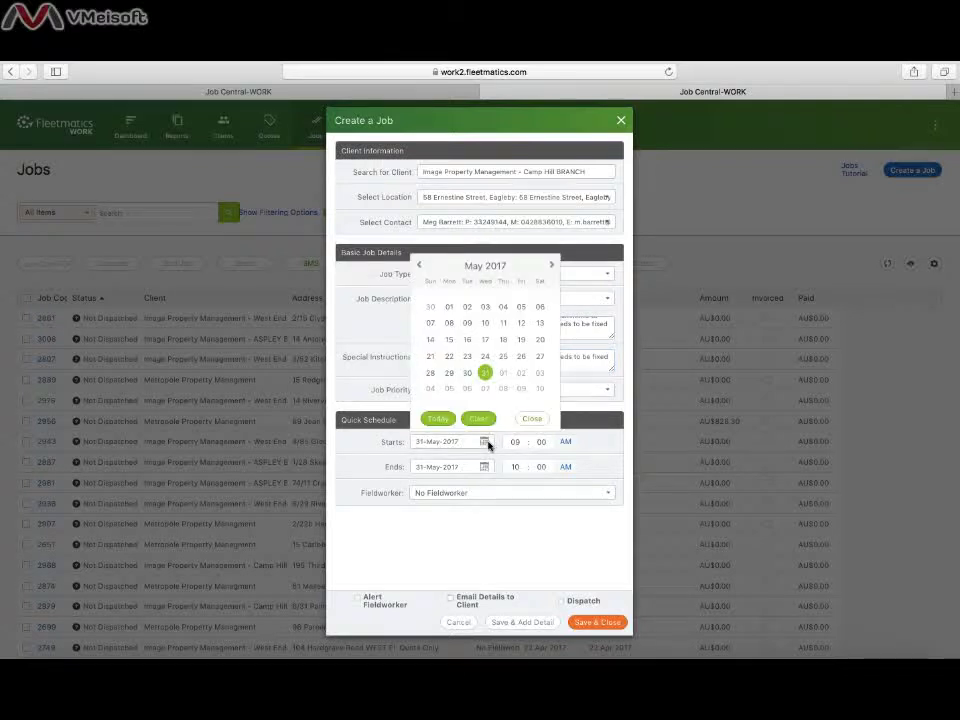
{"action": "left_click", "coordinate": [450, 374]}
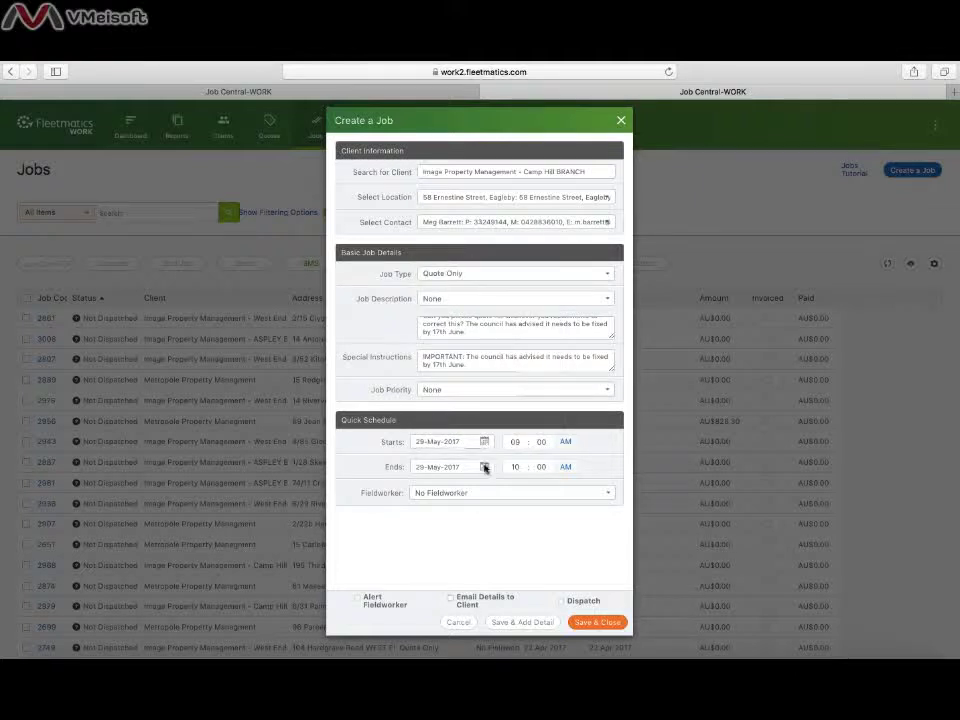
{"action": "left_click", "coordinate": [484, 465]}
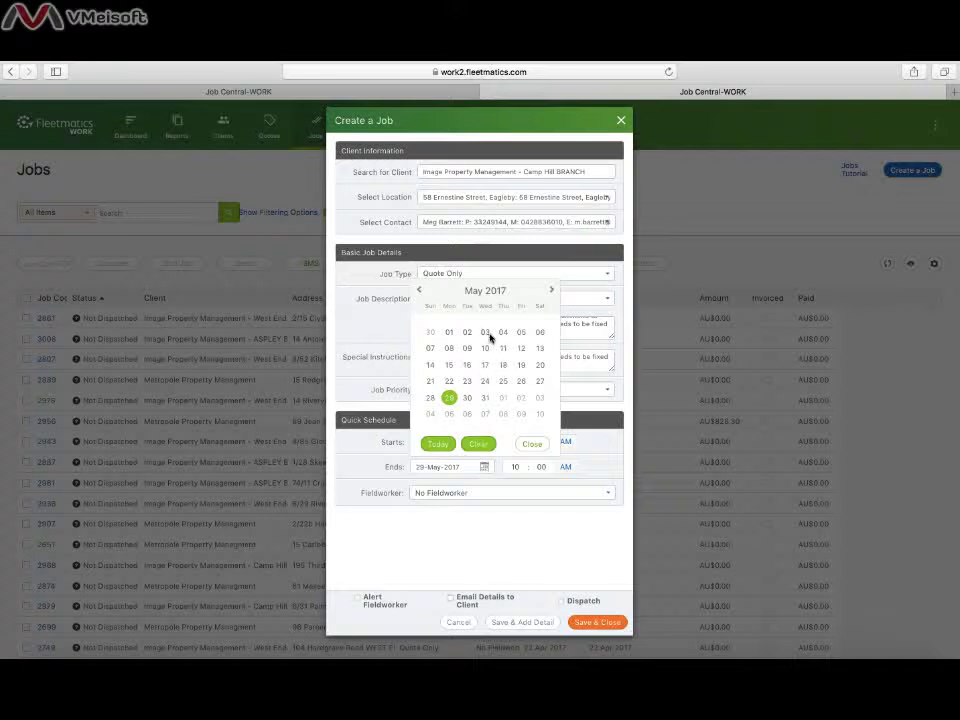
{"action": "left_click", "coordinate": [488, 334]}
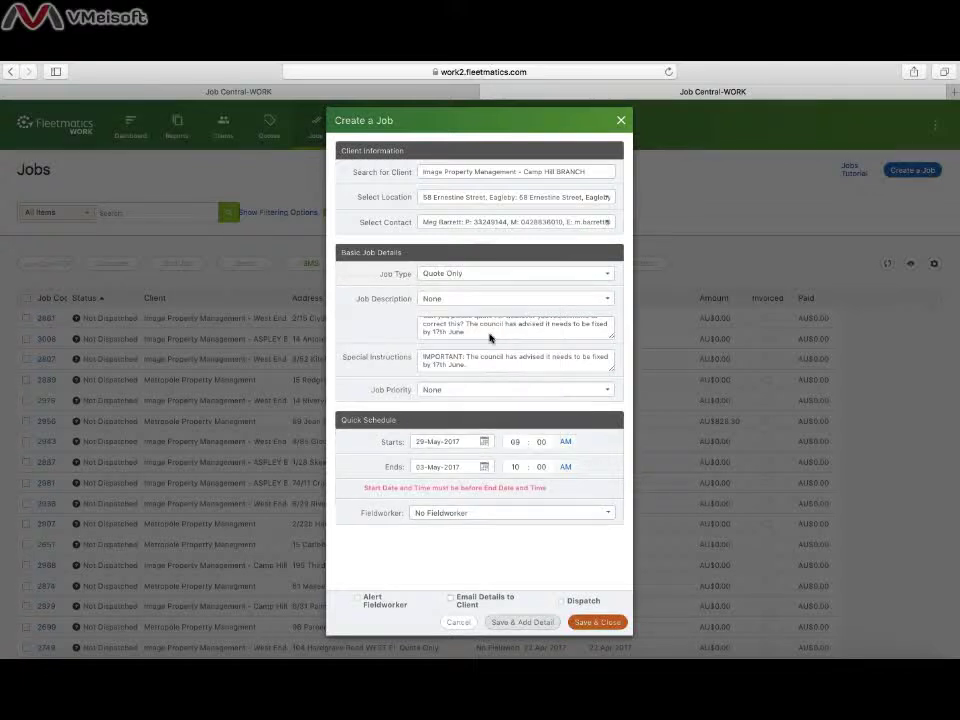
{"action": "left_click", "coordinate": [486, 466]}
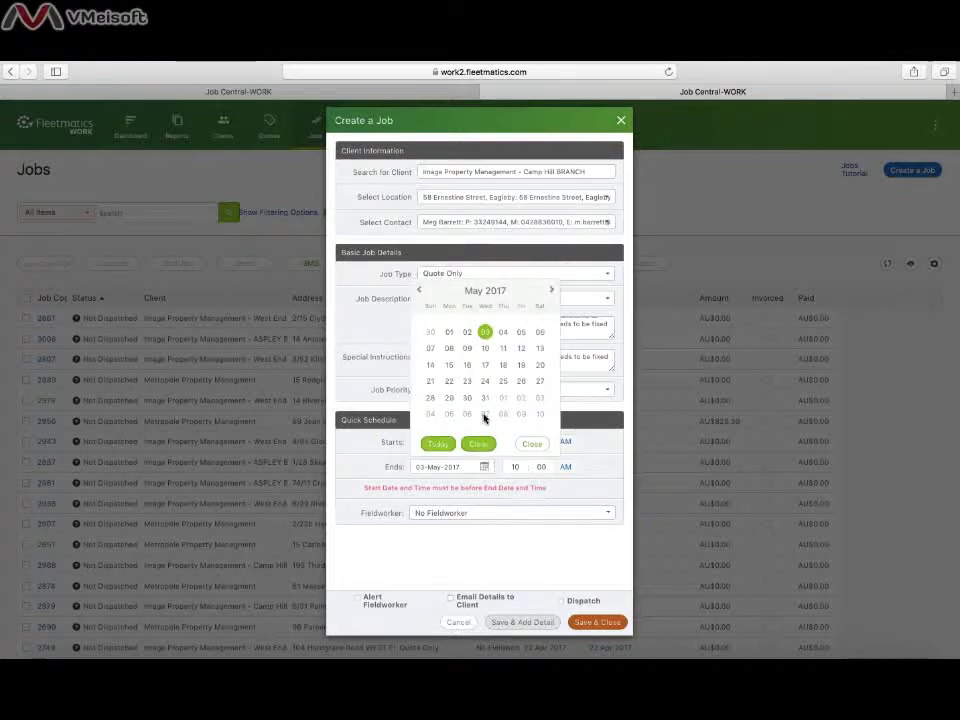
{"action": "left_click", "coordinate": [485, 414]}
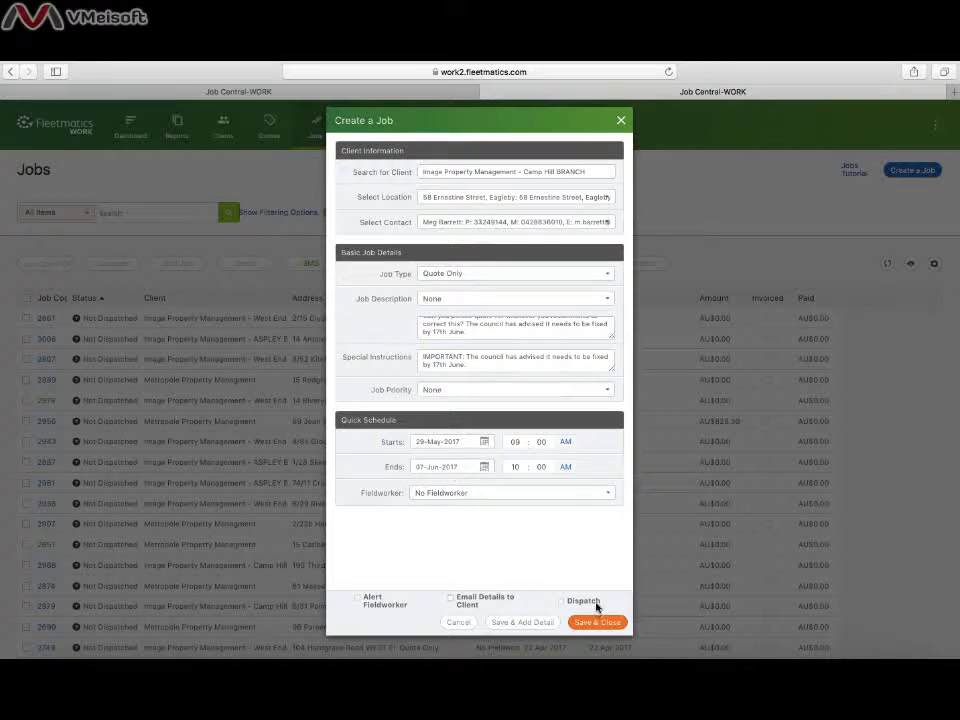
{"action": "left_click", "coordinate": [597, 621]}
{"action": "key", "text": "ctrl+Up"}
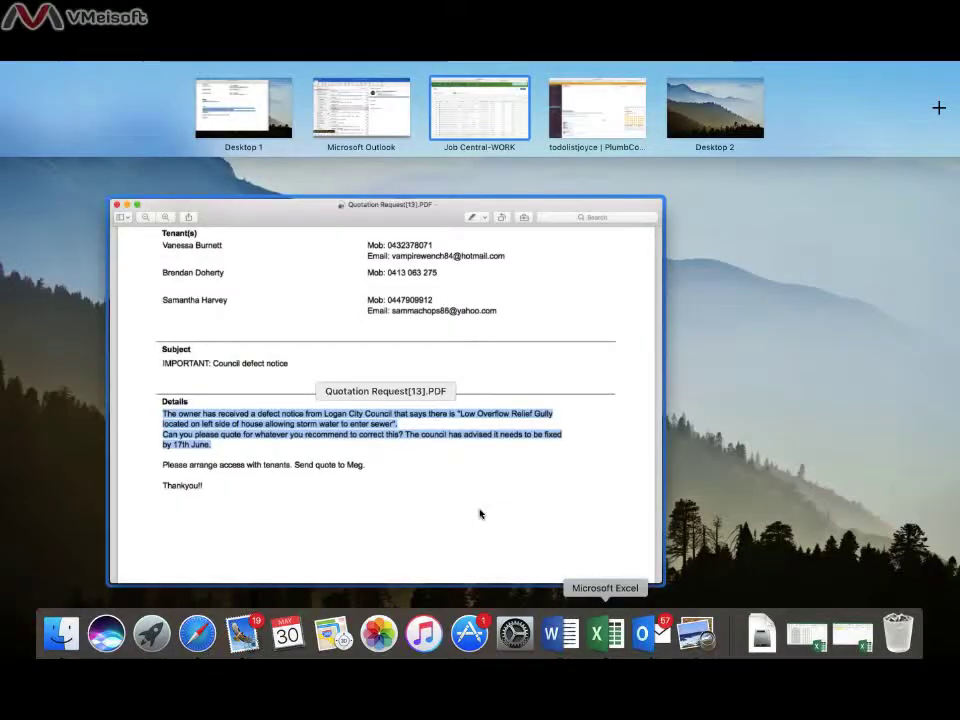
- Search the Jobs list for the Ernestine Street address
{"action": "left_click", "coordinate": [479, 514]}
{"action": "key", "text": "ctrl+Up"}
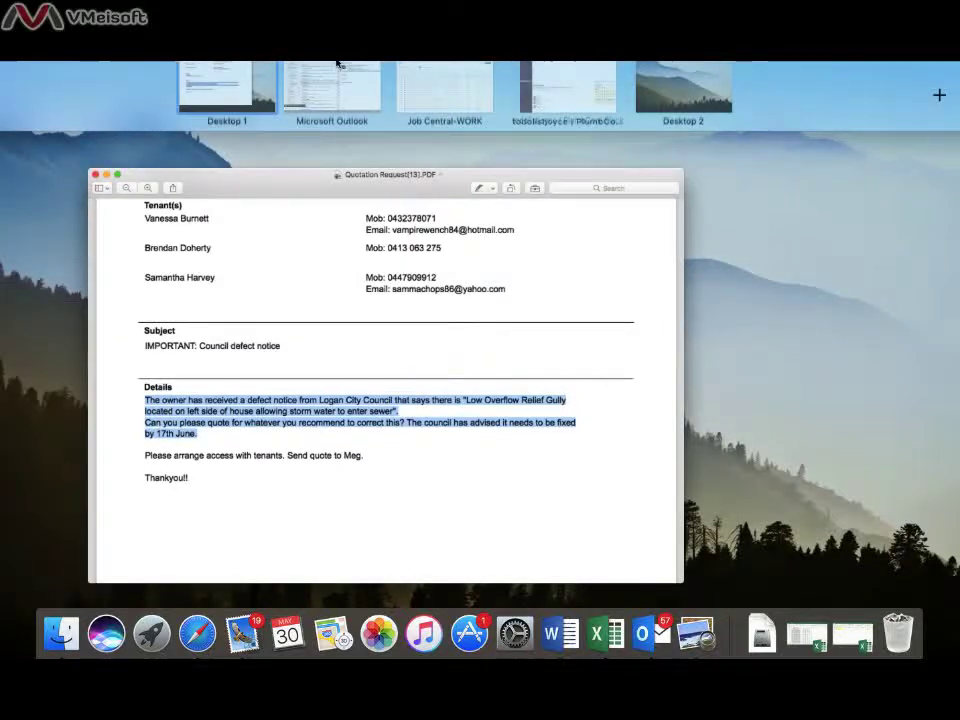
{"action": "left_click", "coordinate": [337, 64]}
{"action": "right_click", "coordinate": [164, 210]}
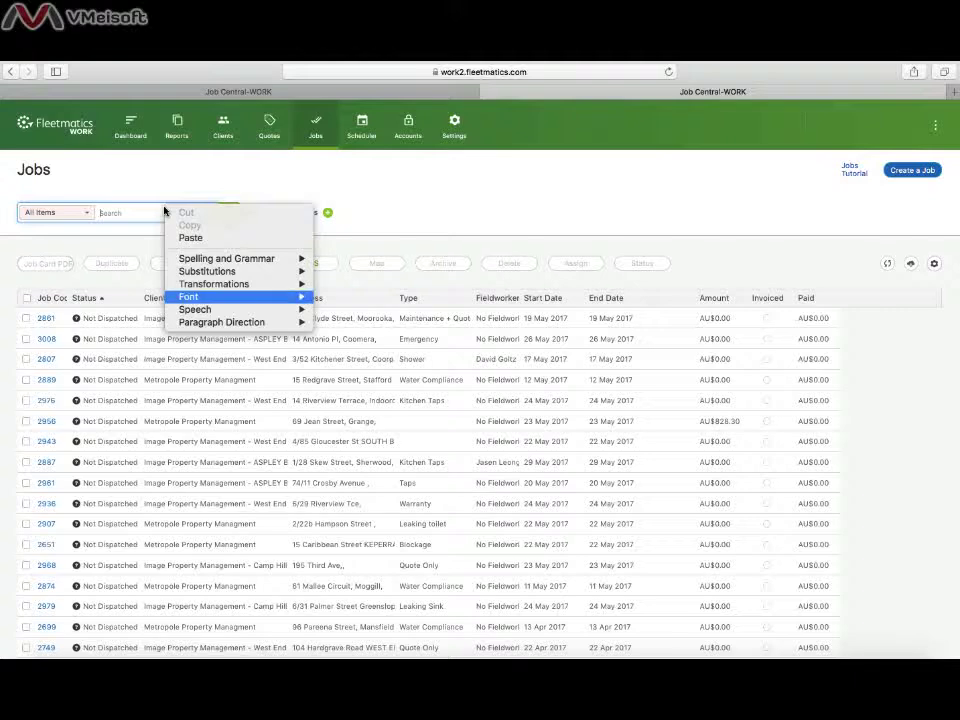
{"action": "left_click", "coordinate": [150, 212]}
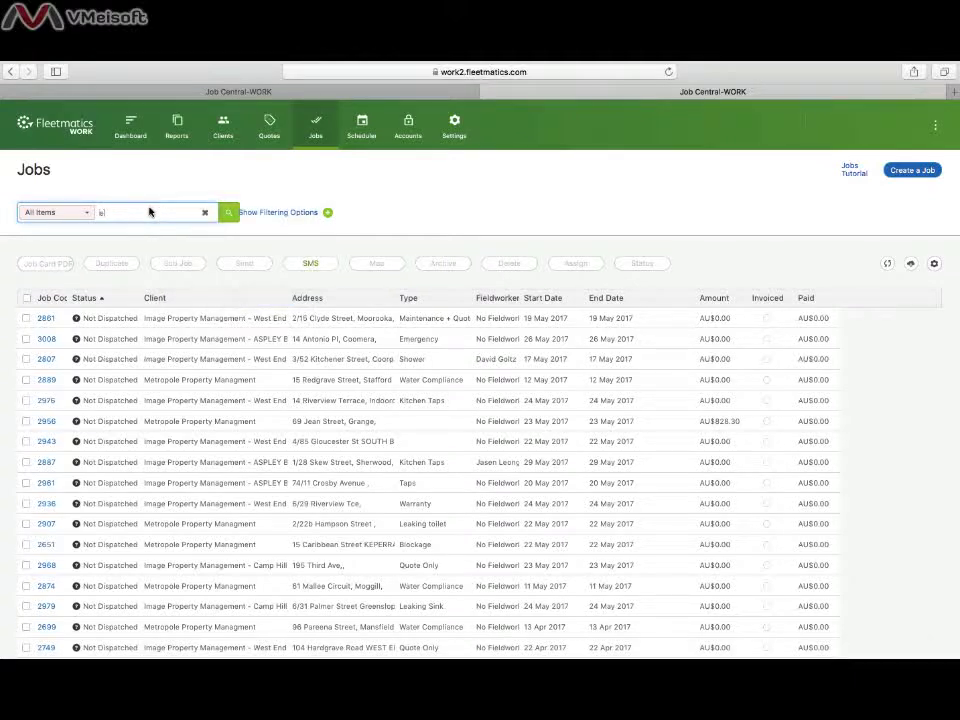
{"action": "key", "text": "Return"}
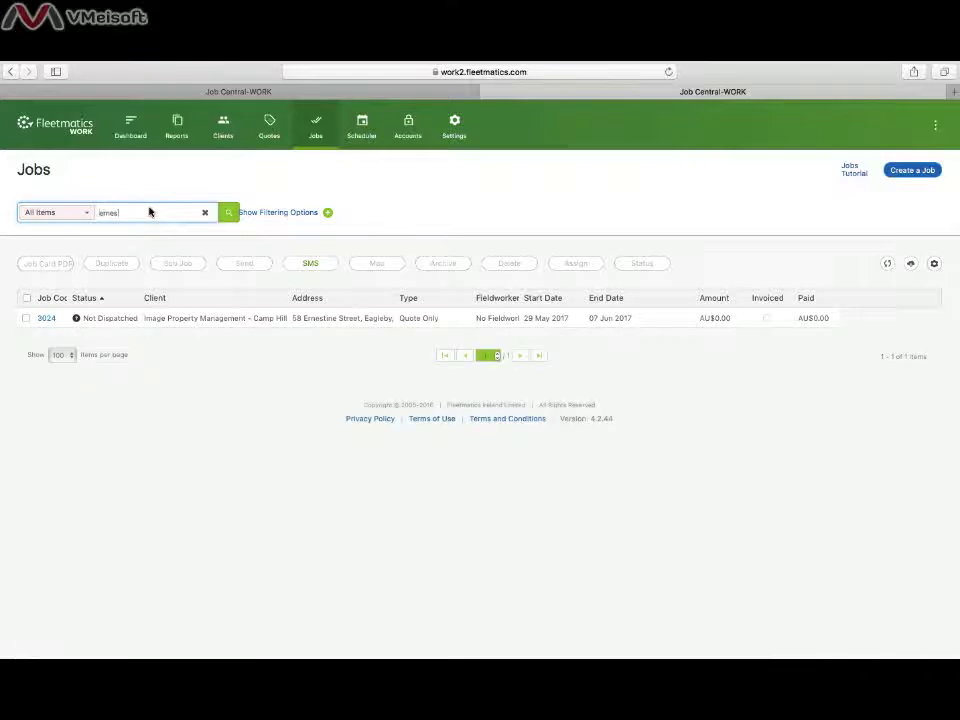
- Open job 3024 and show its Site Custom Fields with the tenant contact entries
{"action": "left_click", "coordinate": [46, 318]}
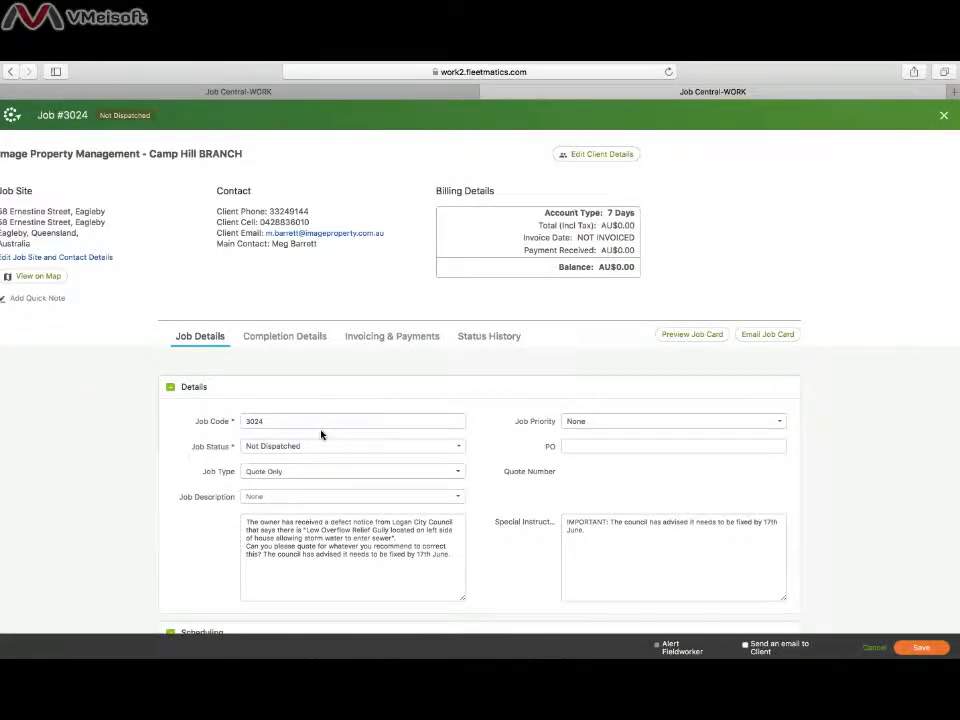
{"action": "scroll", "coordinate": [321, 434], "scroll_direction": "down", "scroll_amount": 5}
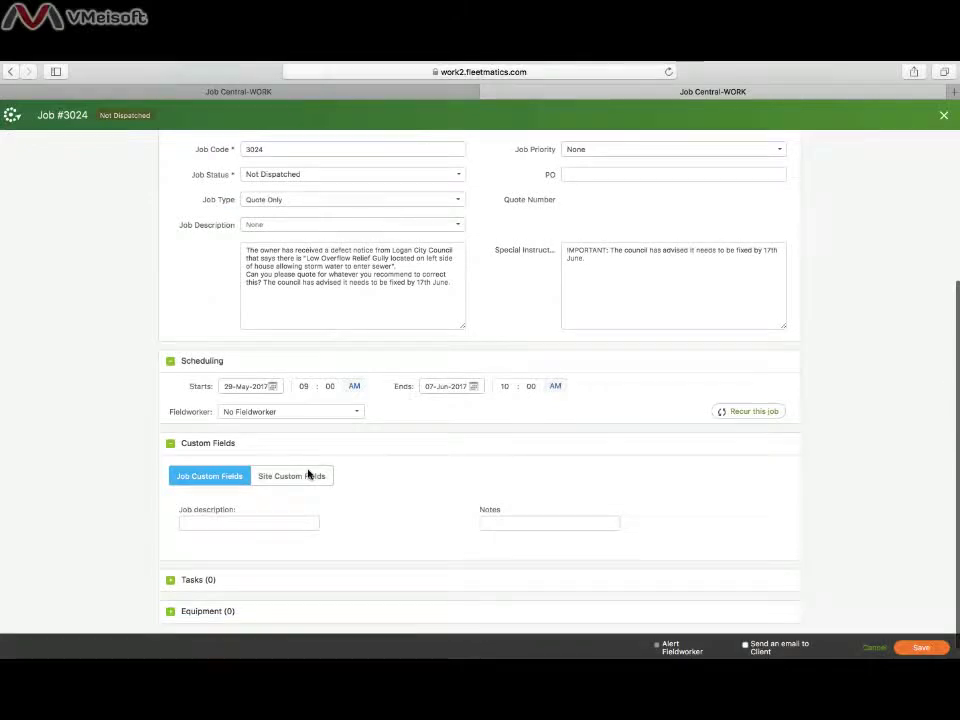
{"action": "left_click", "coordinate": [308, 474]}
{"action": "scroll", "coordinate": [308, 474], "scroll_direction": "down", "scroll_amount": 8}
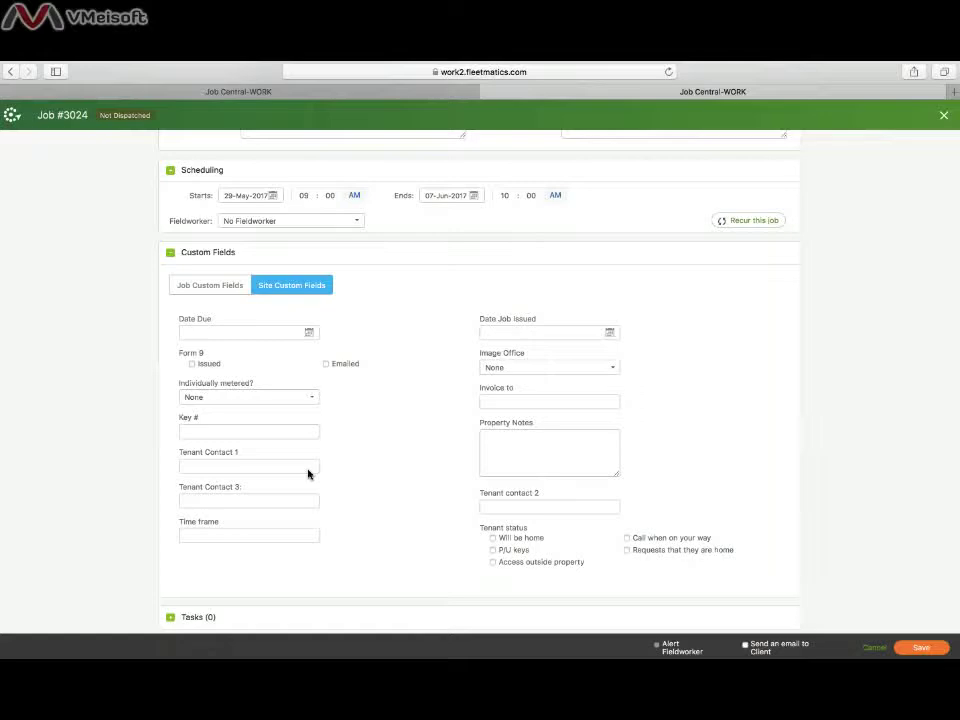
- Fill Tenant Contact 1 with the first tenant's name and mobile number from the quotation PDF
{"action": "key", "text": "ctrl+Left"}
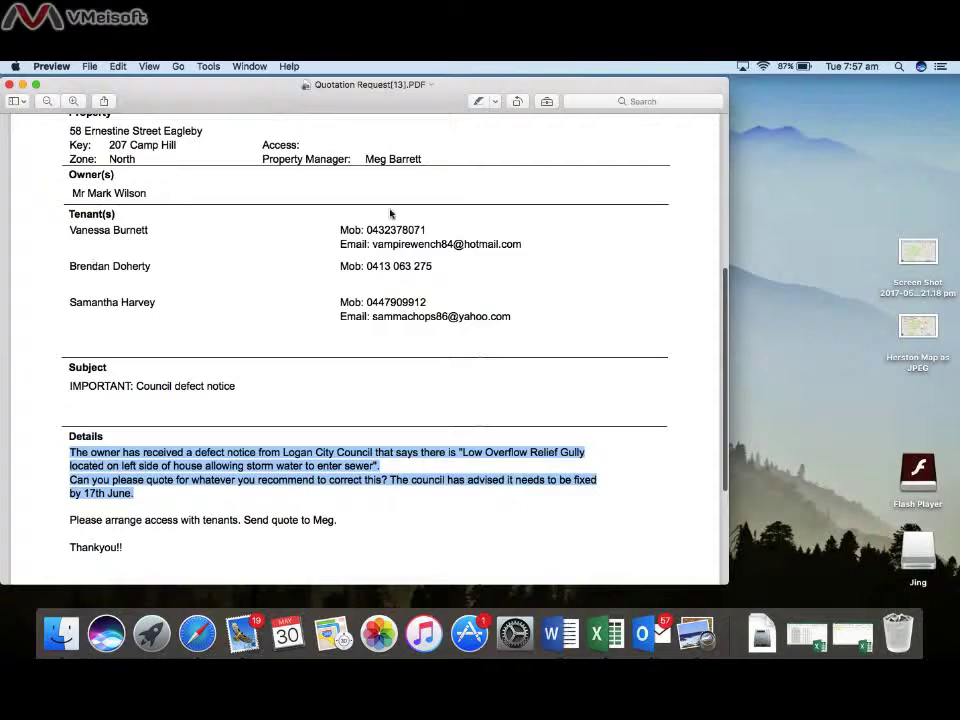
{"action": "left_click_drag", "start_coordinate": [425, 230], "coordinate": [368, 234]}
{"action": "key", "text": "super+c"}
{"action": "key", "text": "ctrl+Up"}
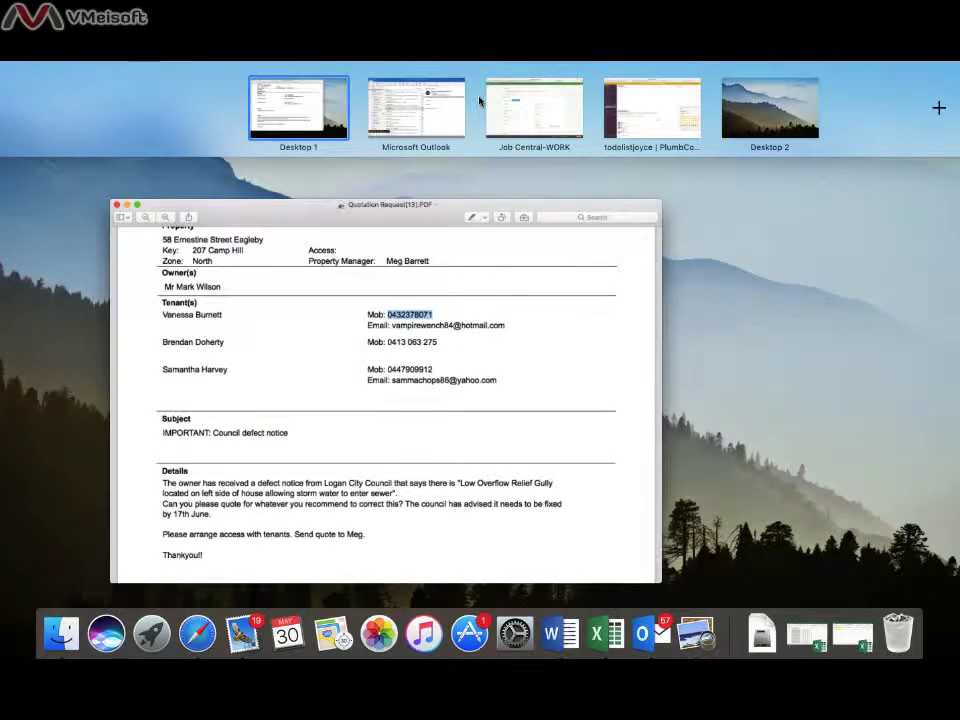
{"action": "left_click", "coordinate": [485, 96]}
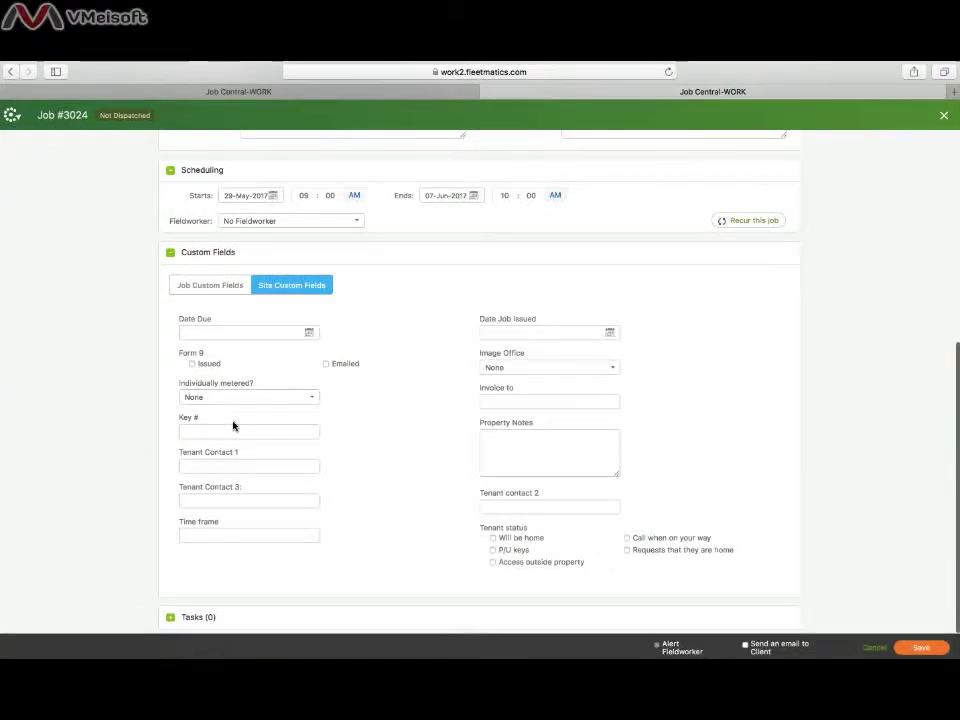
{"action": "left_click", "coordinate": [226, 467]}
{"action": "type", "text": "Vanessa"}
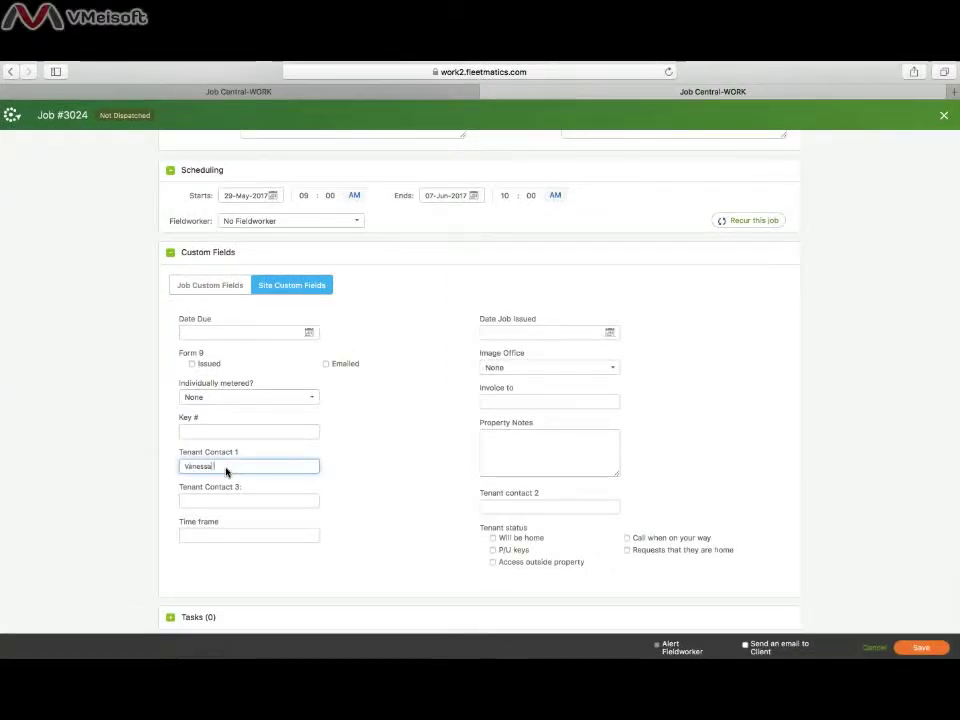
{"action": "key", "text": "super+v"}
- Fill Tenant Contact 2 with the second tenant's name and mobile number from the PDF
{"action": "key", "text": "ctrl+Up"}
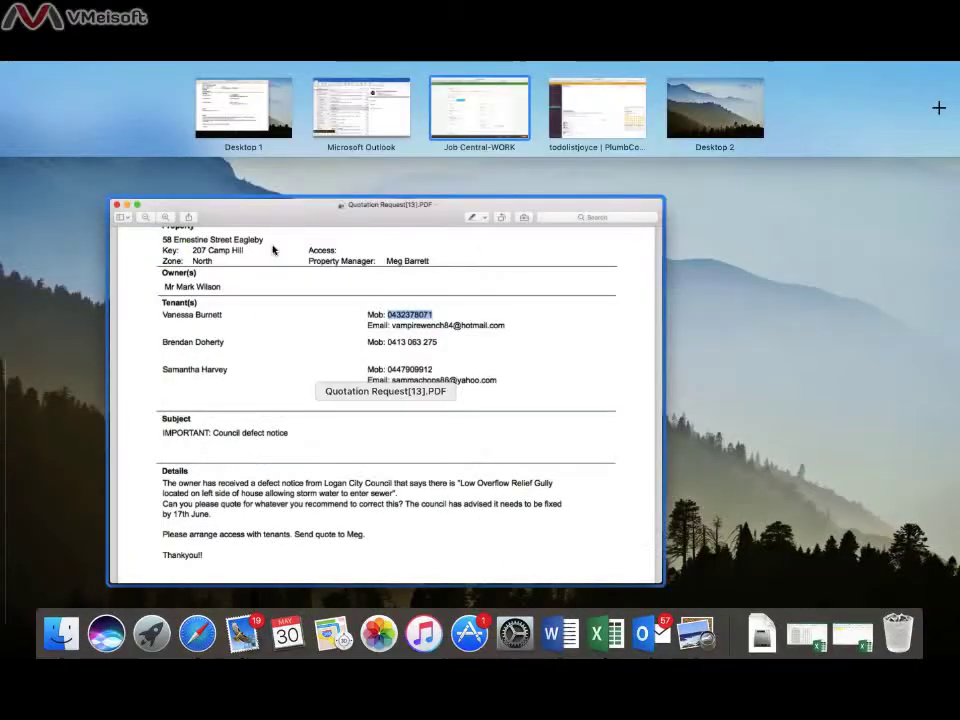
{"action": "left_click", "coordinate": [290, 250]}
{"action": "left_click_drag", "start_coordinate": [432, 266], "coordinate": [370, 266]}
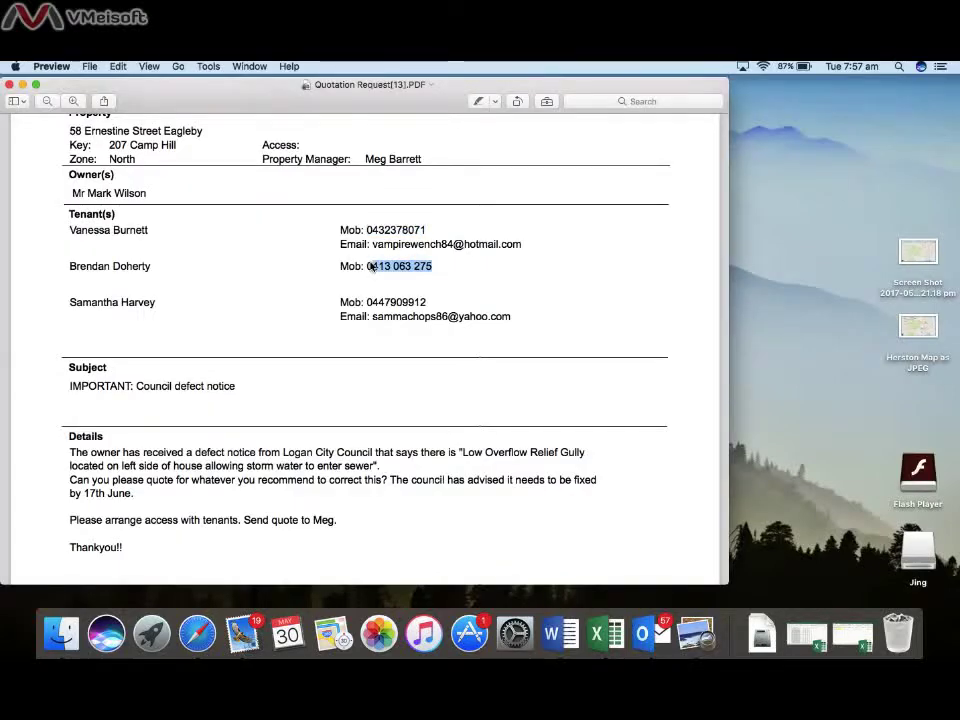
{"action": "key", "text": "super+c"}
{"action": "key", "text": "ctrl+Up"}
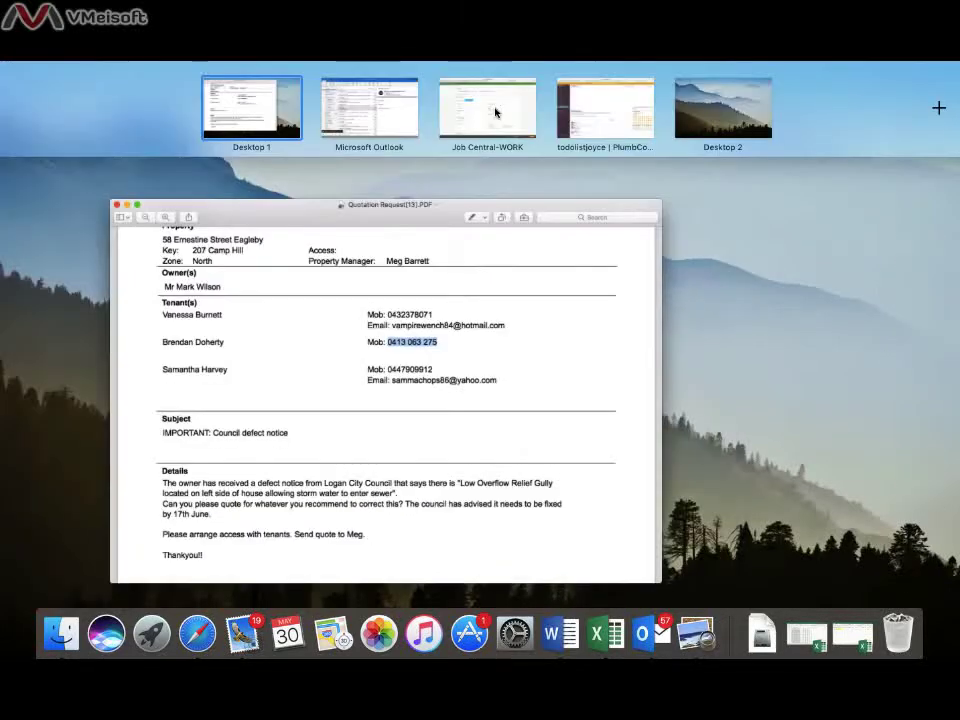
{"action": "left_click", "coordinate": [495, 107]}
{"action": "left_click", "coordinate": [499, 508]}
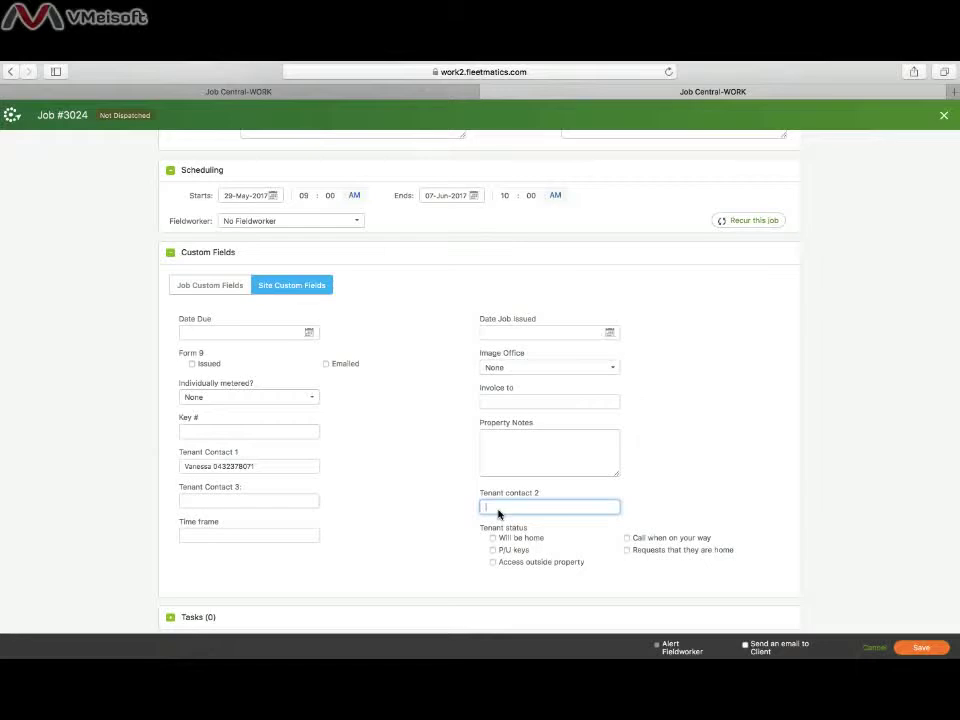
{"action": "type", "text": "Brendan"}
{"action": "key", "text": "super+v"}
- Fill Tenant Contact 3 with the third tenant's name and mobile number from the PDF
{"action": "key", "text": "ctrl+Up"}
{"action": "left_click", "coordinate": [399, 435]}
{"action": "left_click_drag", "start_coordinate": [426, 302], "coordinate": [368, 305]}
{"action": "key", "text": "super+c"}
{"action": "key", "text": "ctrl+Up"}
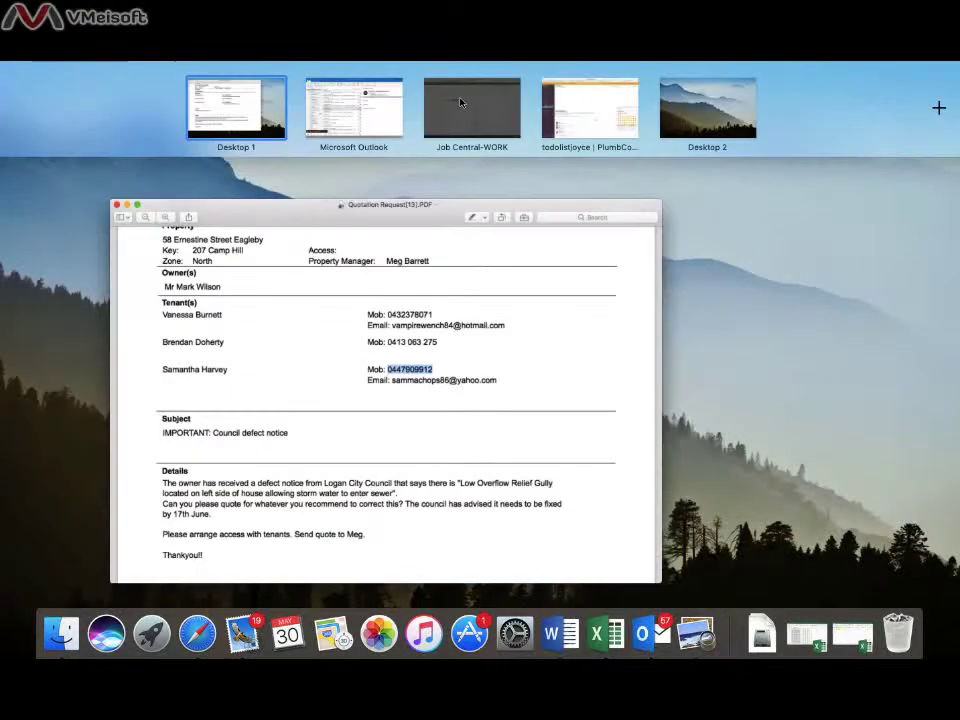
{"action": "left_click", "coordinate": [474, 110]}
{"action": "left_click", "coordinate": [250, 501]}
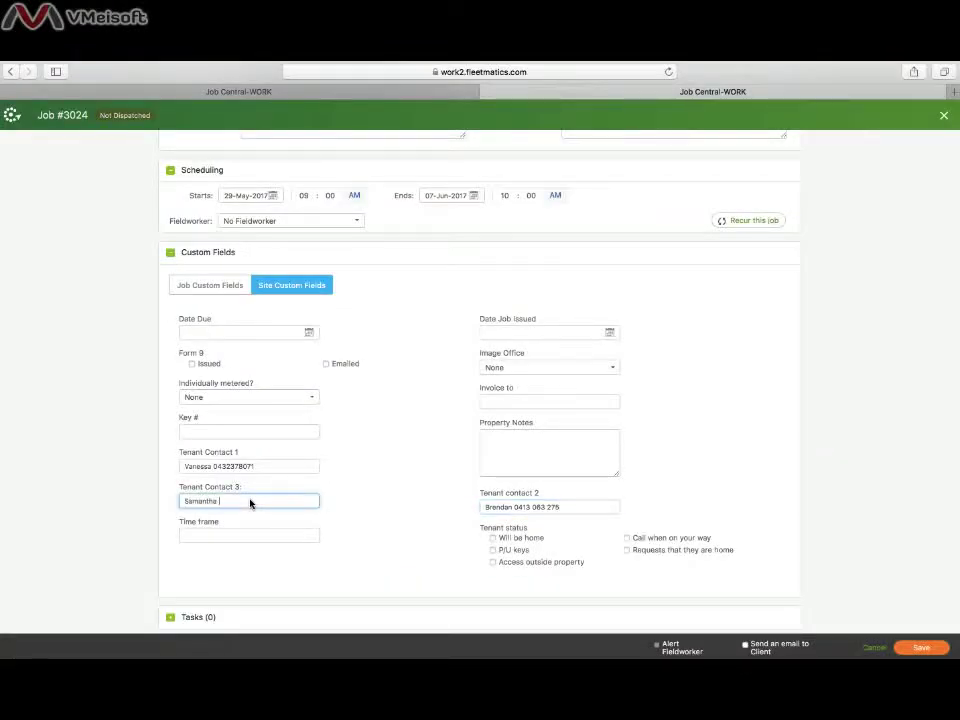
{"action": "type", "text": "Samantha"}
{"action": "key", "text": "super+v"}
{"action": "scroll", "coordinate": [510, 508], "scroll_direction": "down", "scroll_amount": 1}
{"action": "scroll", "coordinate": [510, 511], "scroll_direction": "up", "scroll_amount": 3}
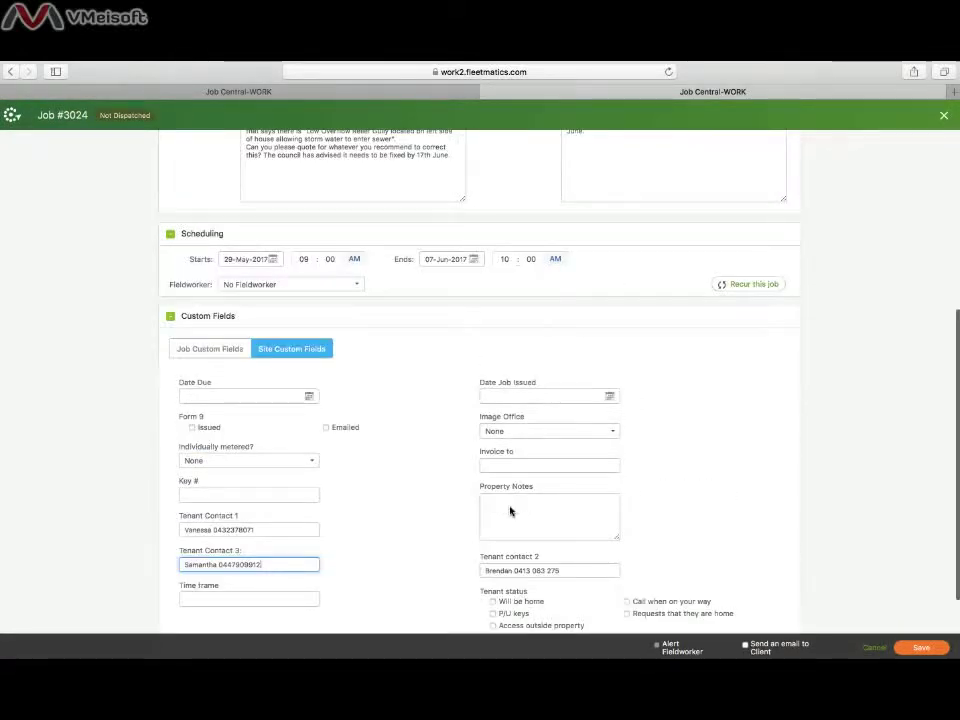
{"action": "scroll", "coordinate": [510, 510], "scroll_direction": "down", "scroll_amount": 3}
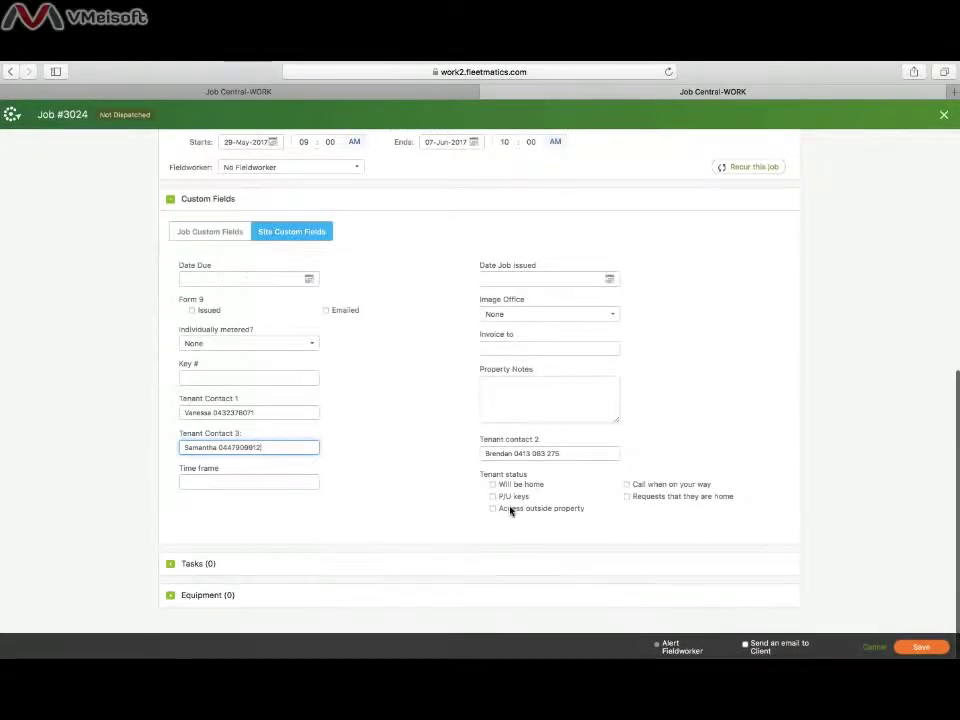
- Save job 3024 with its three tenant contacts, returning to the filtered Jobs list
{"action": "left_click", "coordinate": [932, 649]}
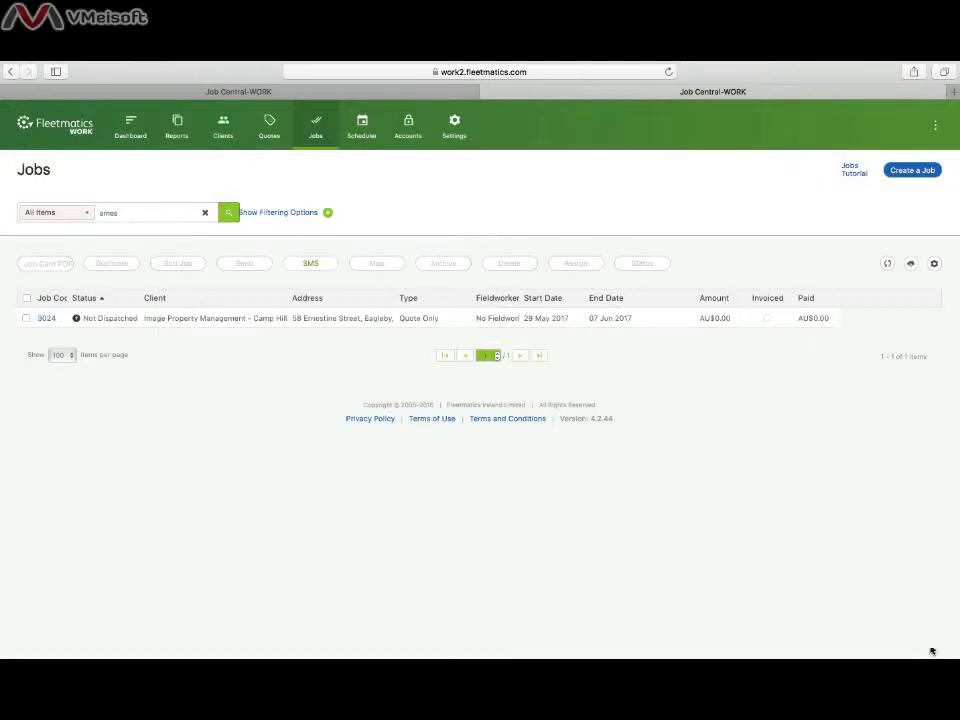